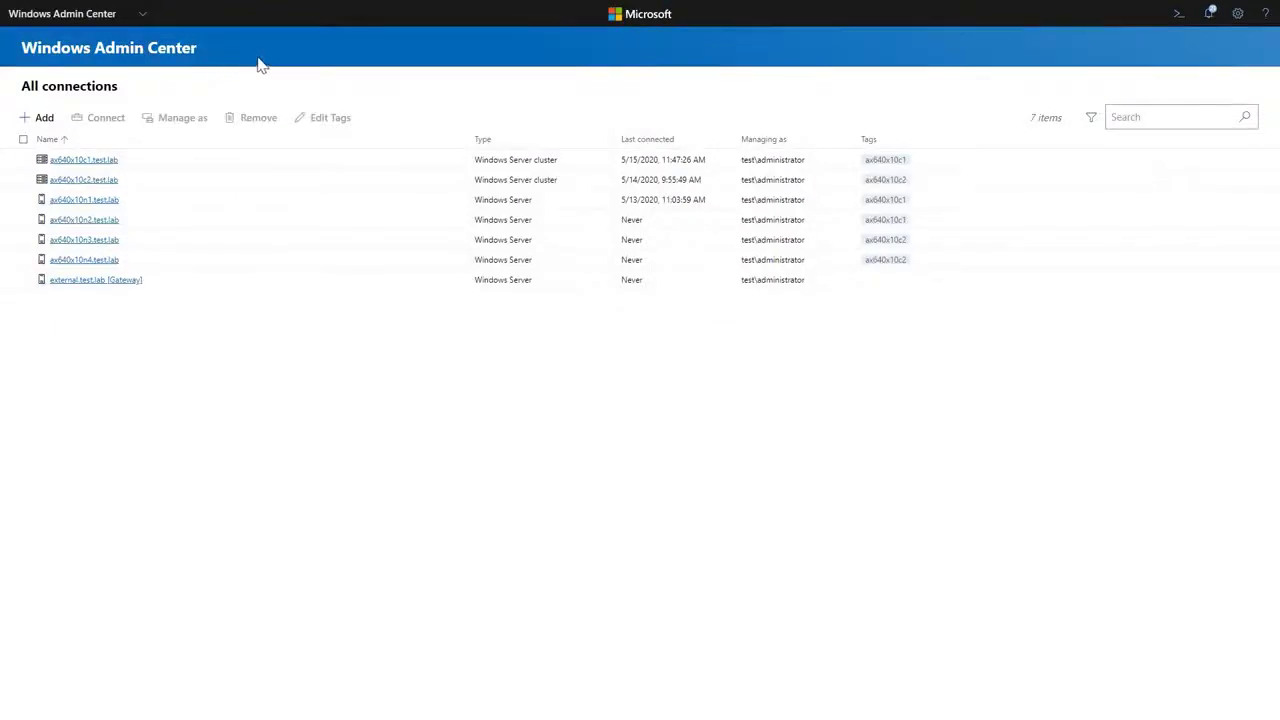
Open the list of installed gateway extensions to check for the Dell EMC OpenManage Integration
click(1238, 15)
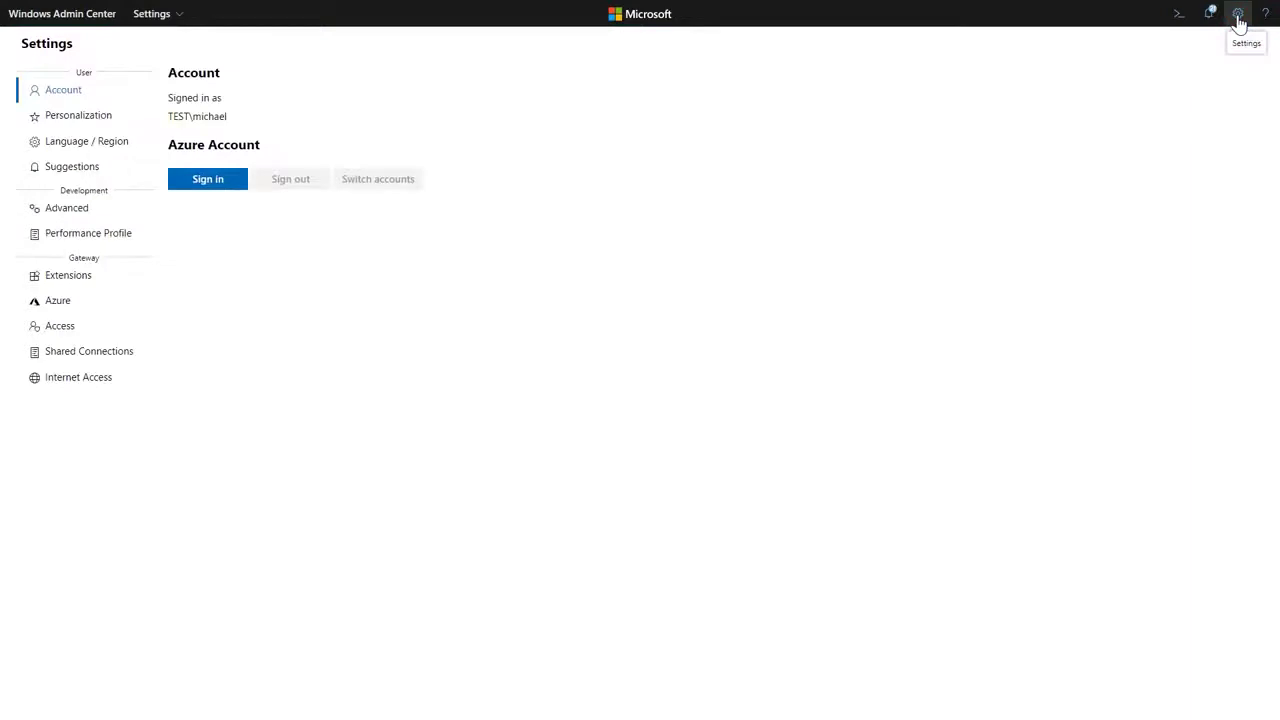
click(57, 275)
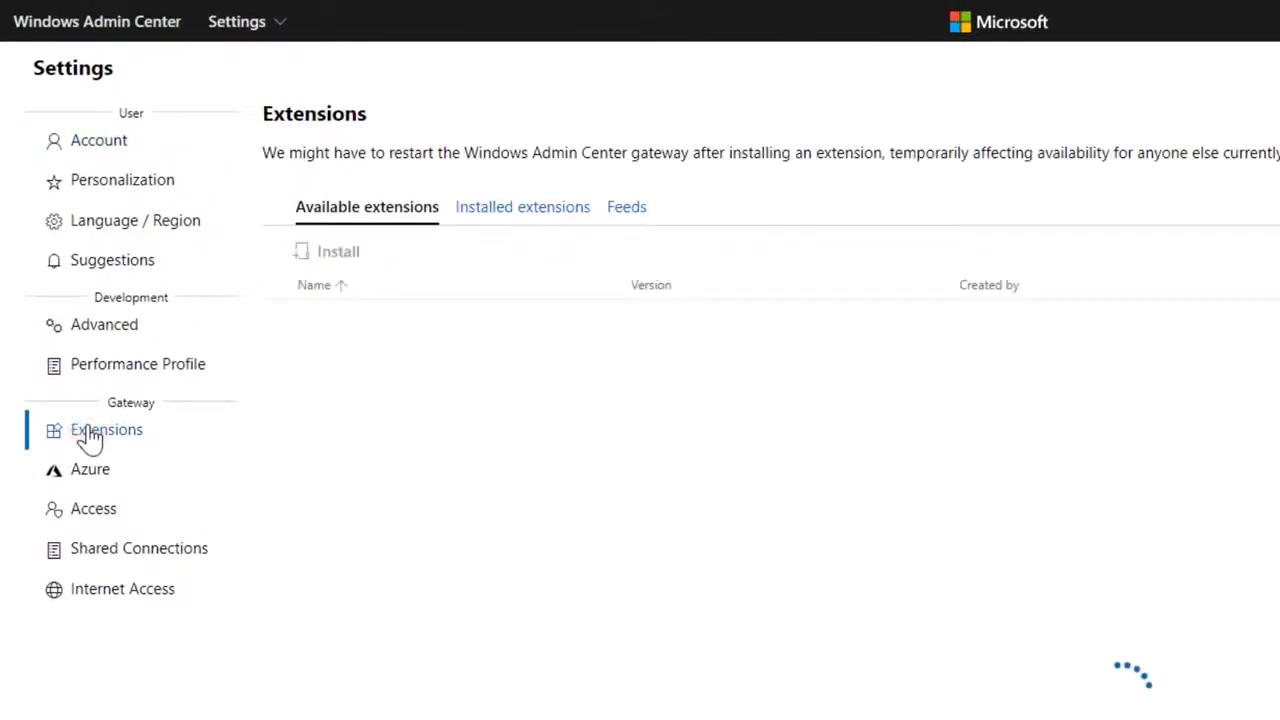
click(560, 208)
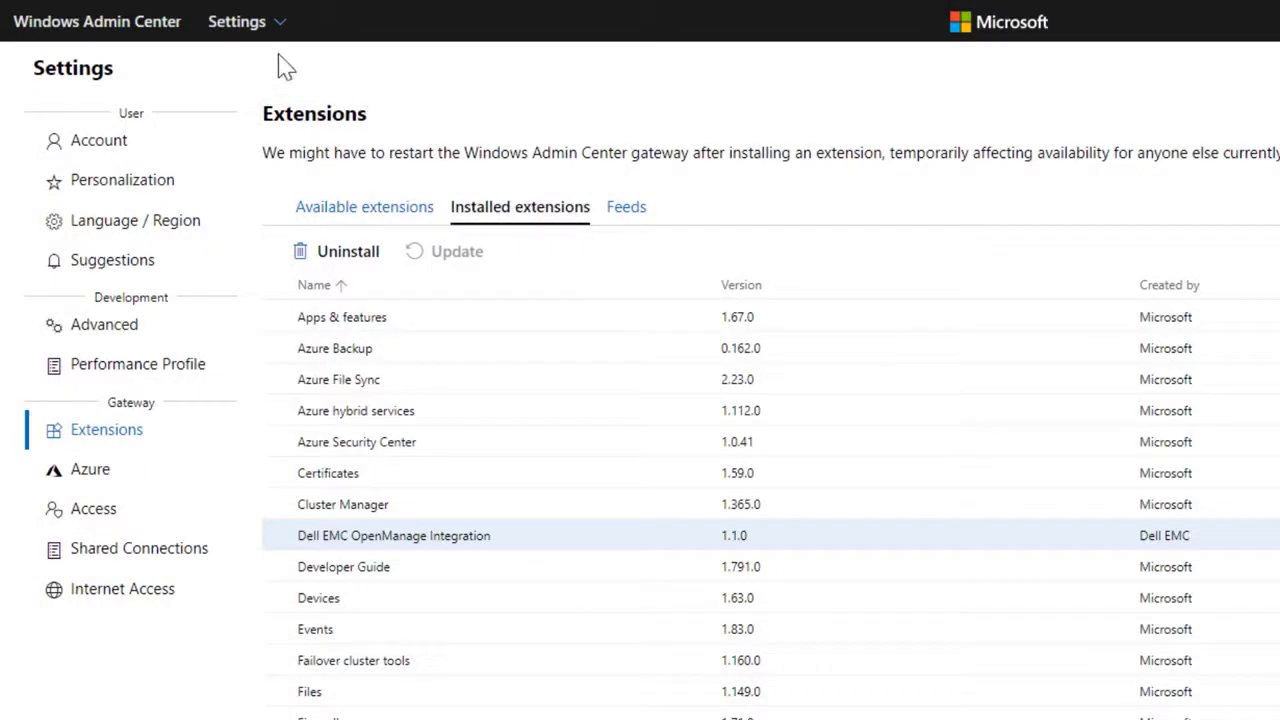
Connect to the ax640x10c1.test.lab cluster in Cluster Manager and open its Dell EMC OpenManage Integration extension
click(251, 36)
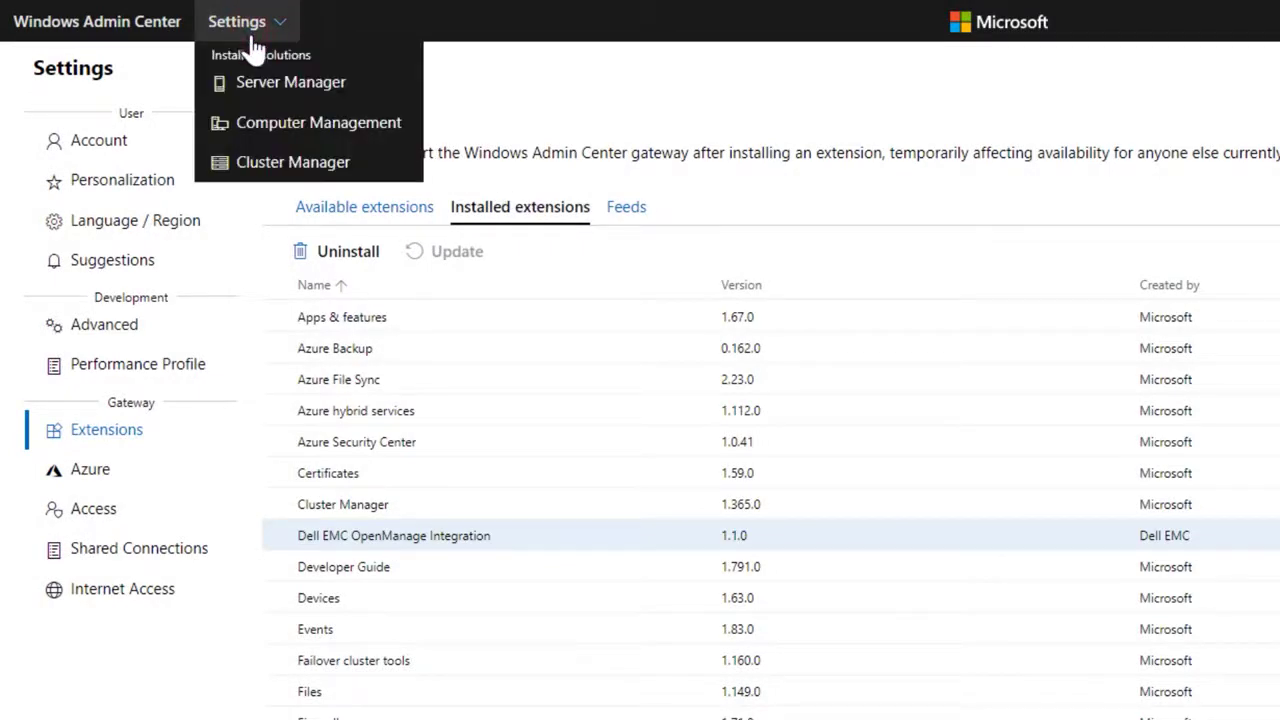
click(278, 162)
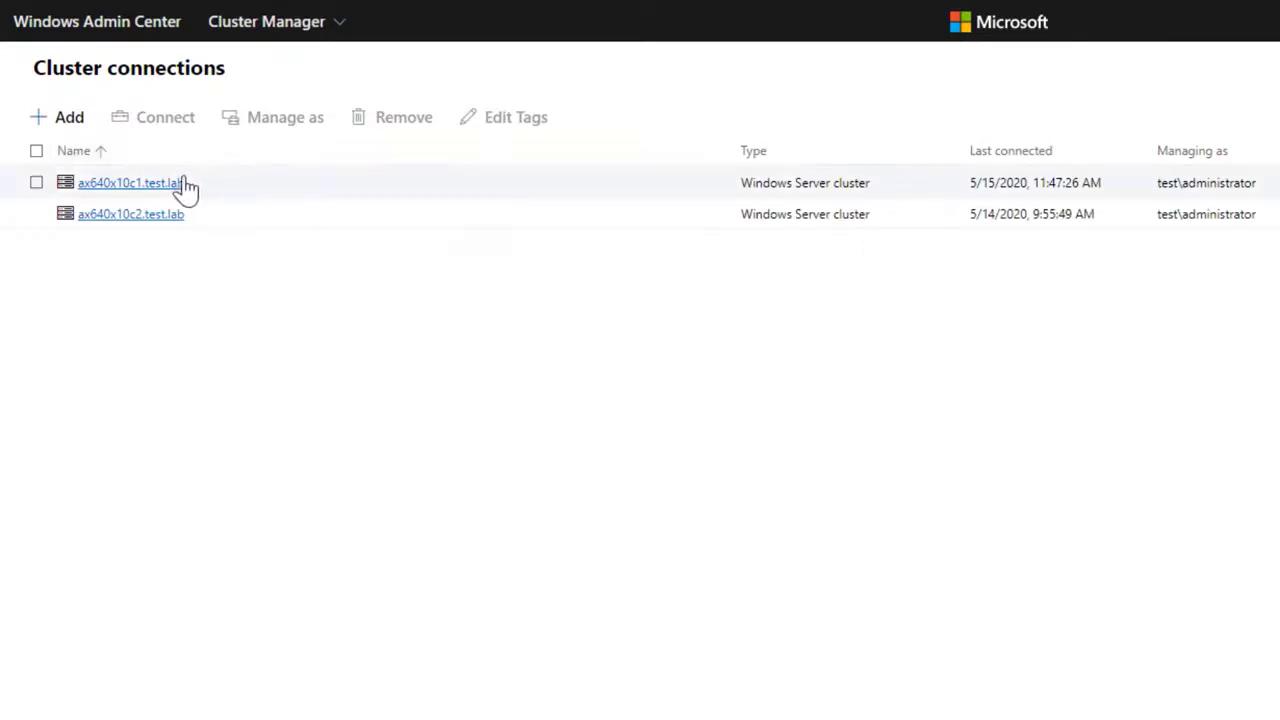
click(150, 190)
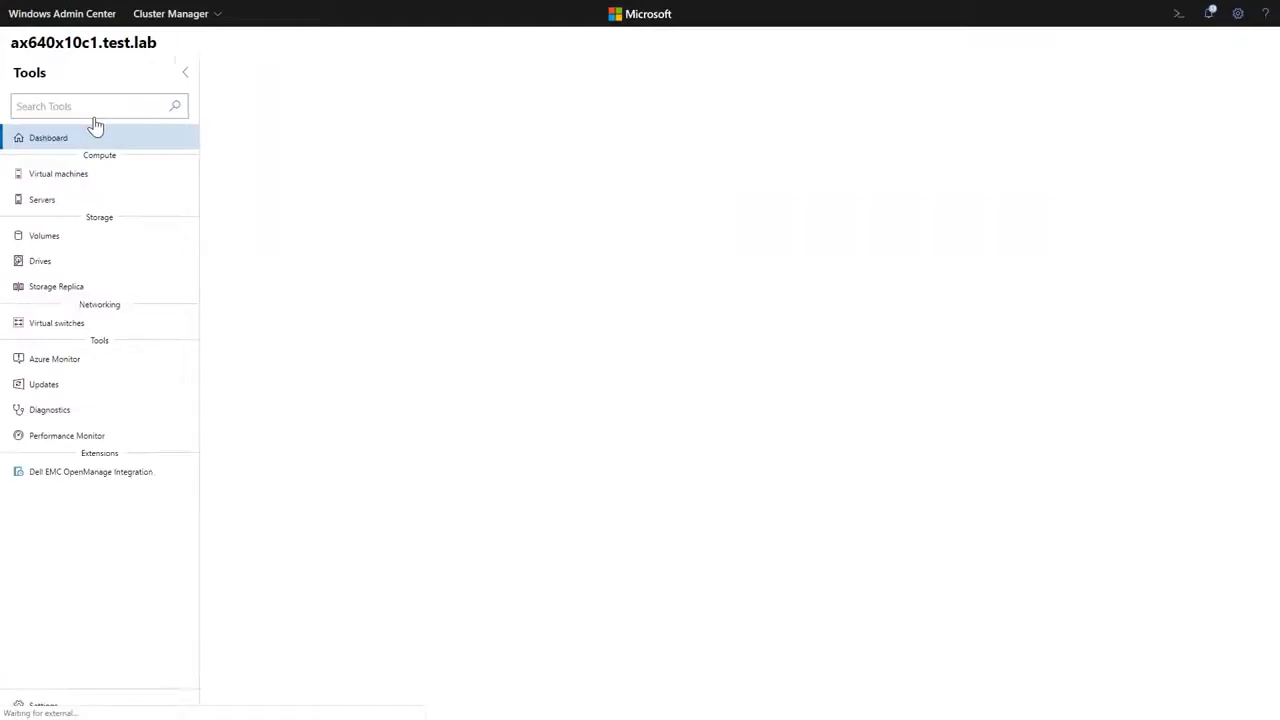
click(91, 476)
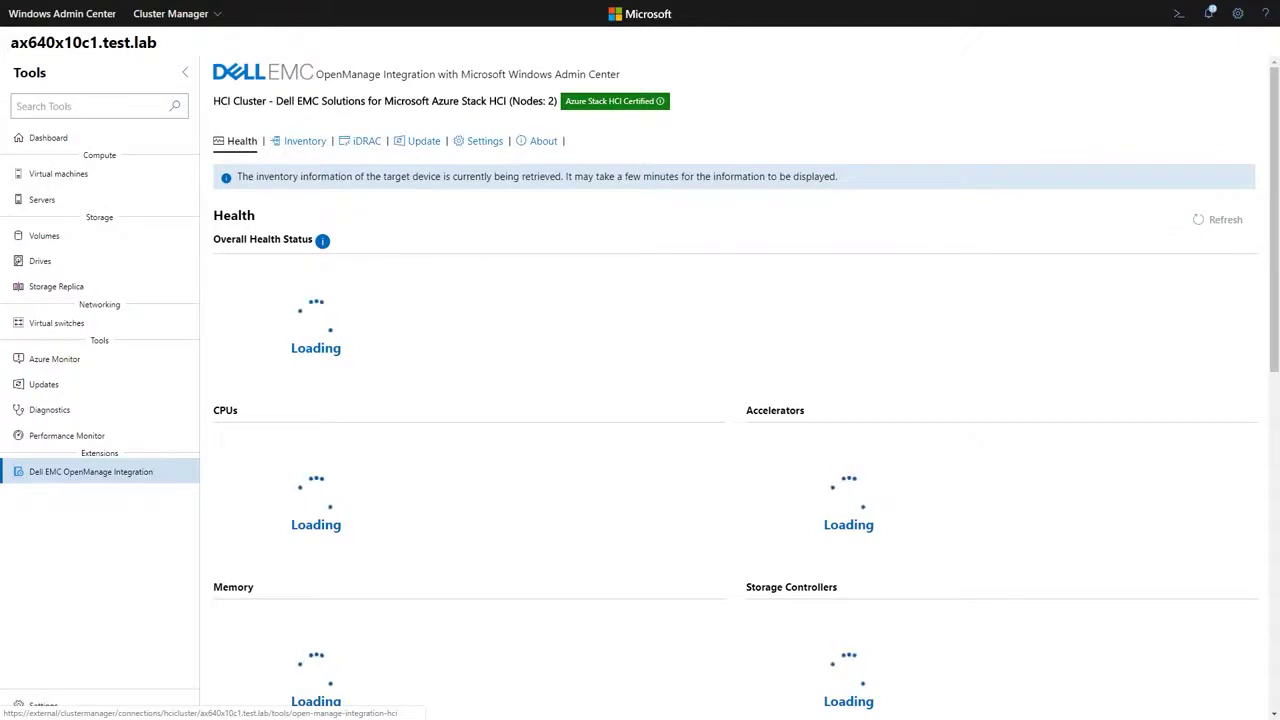
Examine the cluster's overall and component health, from CPUs and memory through fans, voltages and temperatures
scroll(735, 400, down, 2)
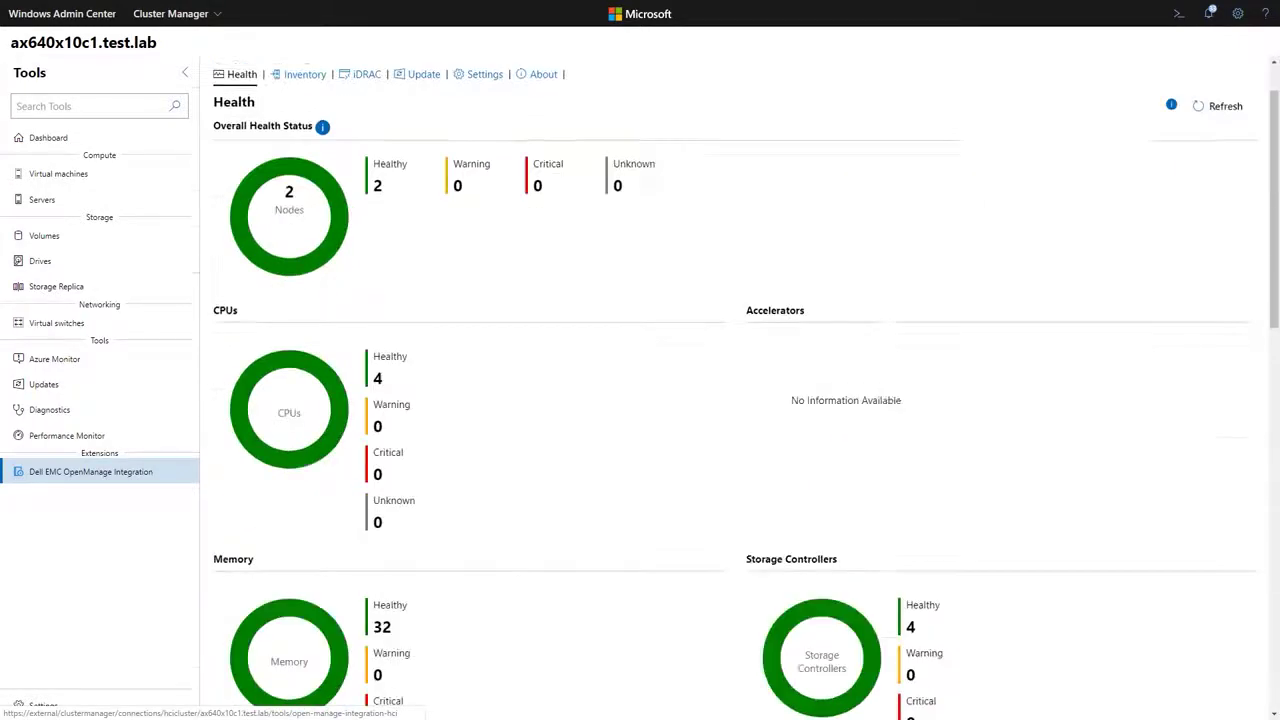
scroll(735, 400, down, 6)
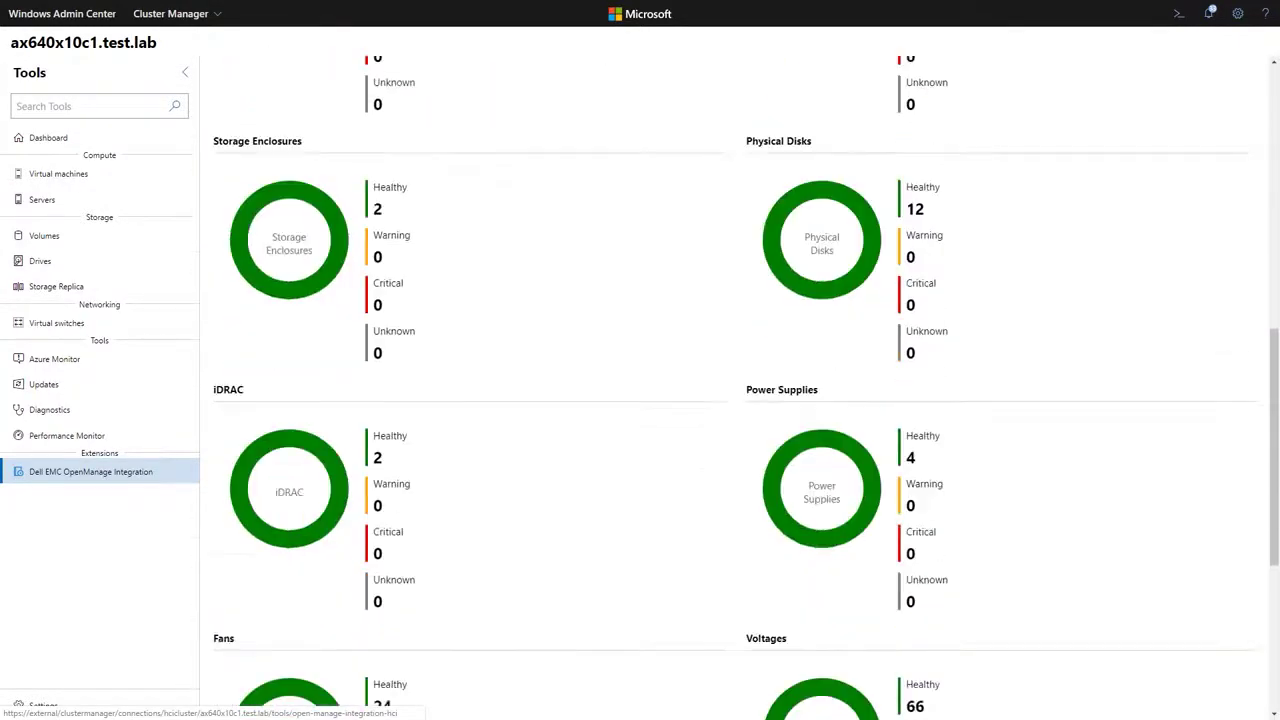
scroll(735, 400, down, 4)
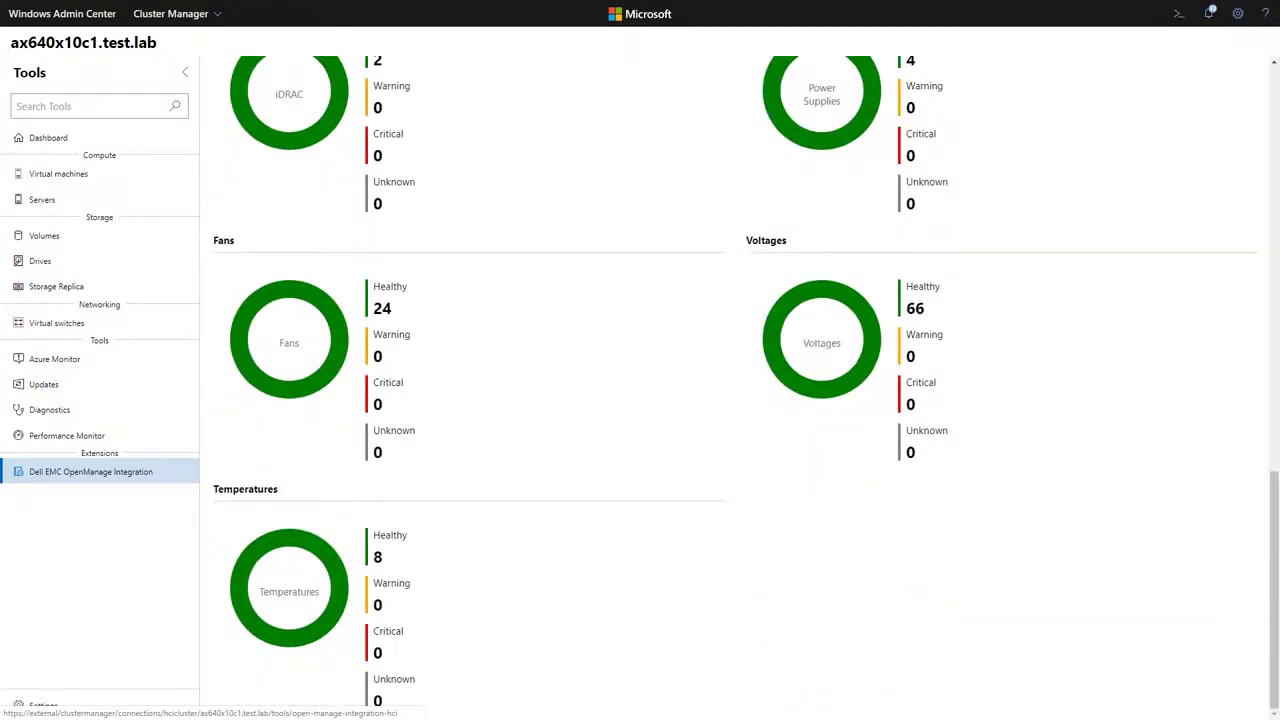
scroll(735, 400, up, 5)
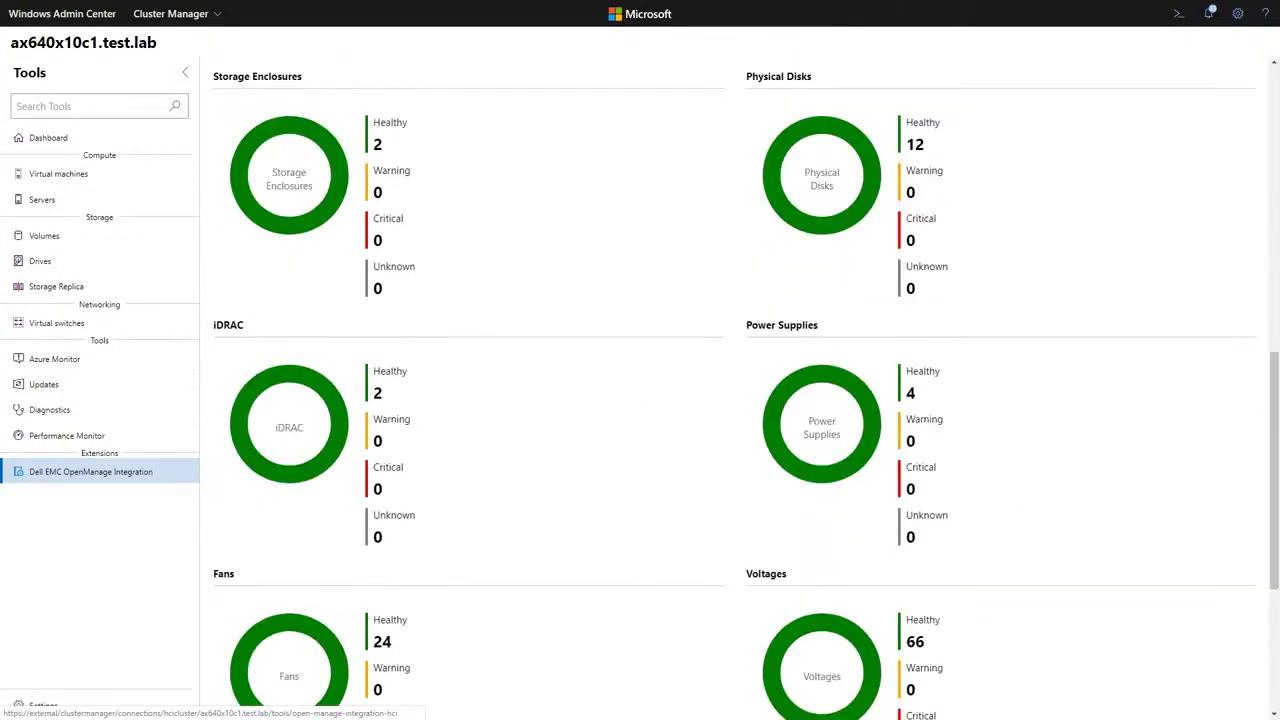
scroll(735, 400, up, 4)
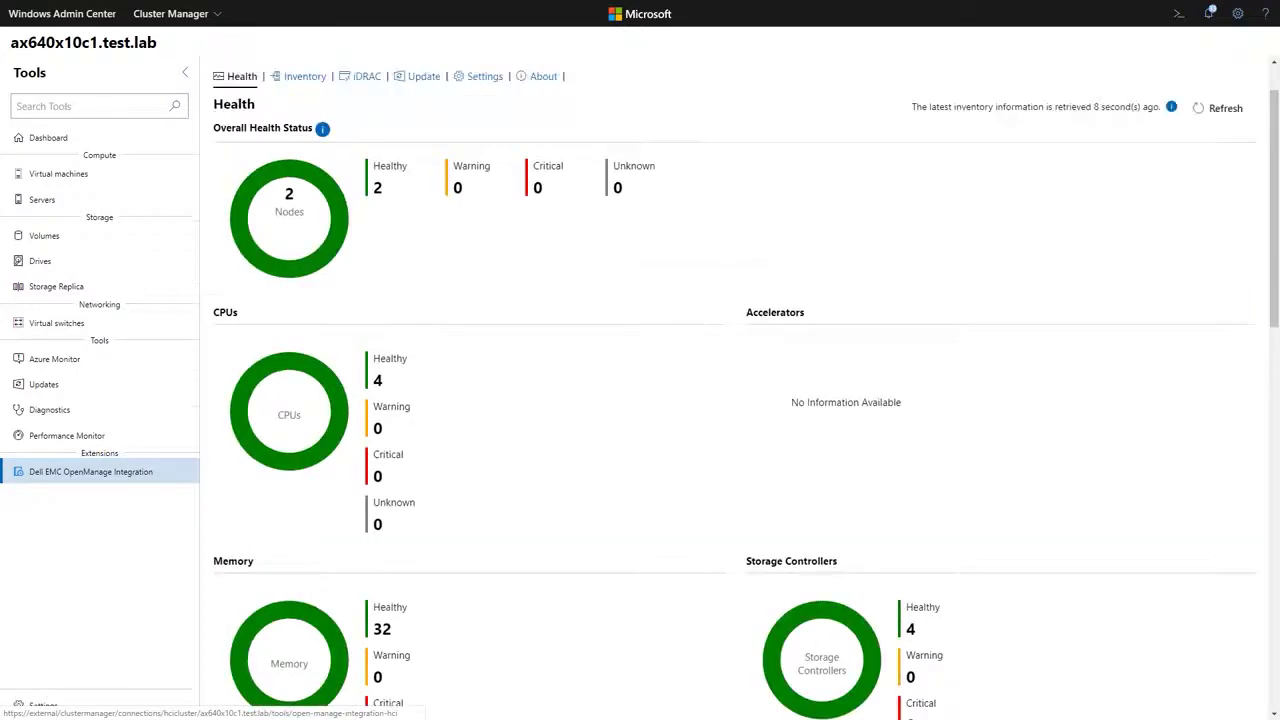
scroll(735, 400, up, 1)
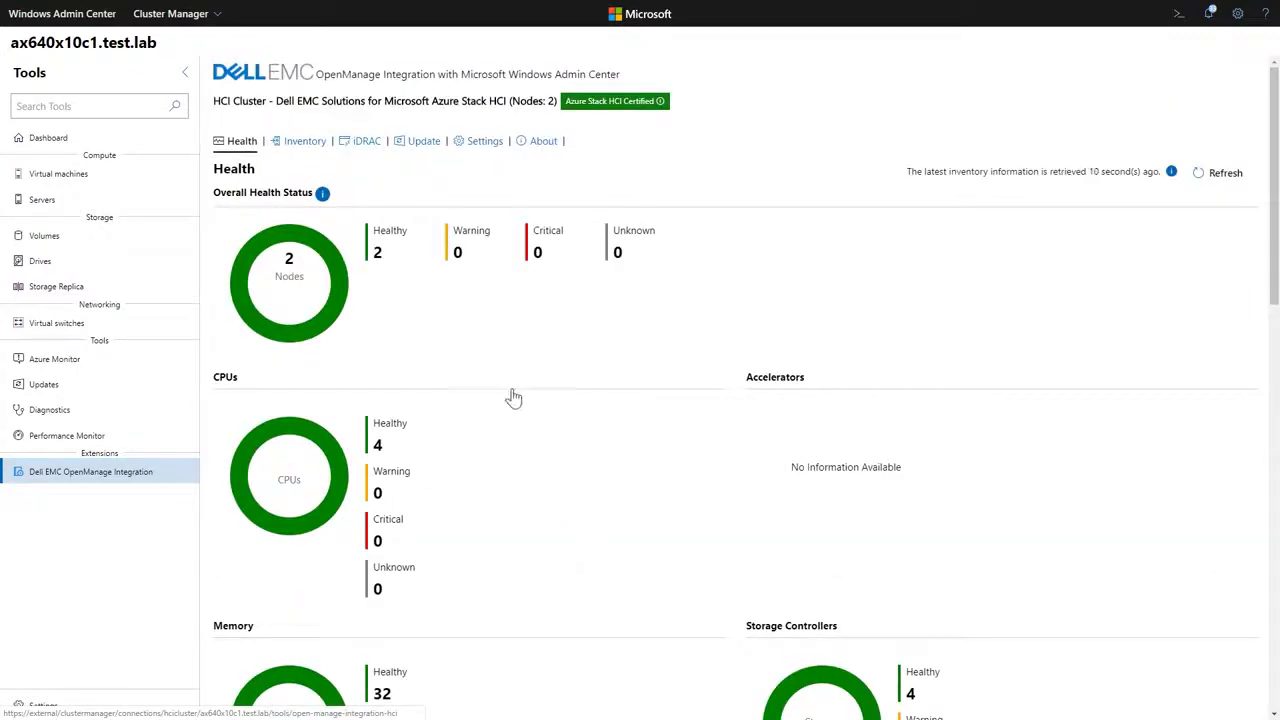
Generate the cluster's update compliance report using the Online (HTTPs) - Dell EMC Azure Stack HCI Solution Catalog as update source
click(416, 150)
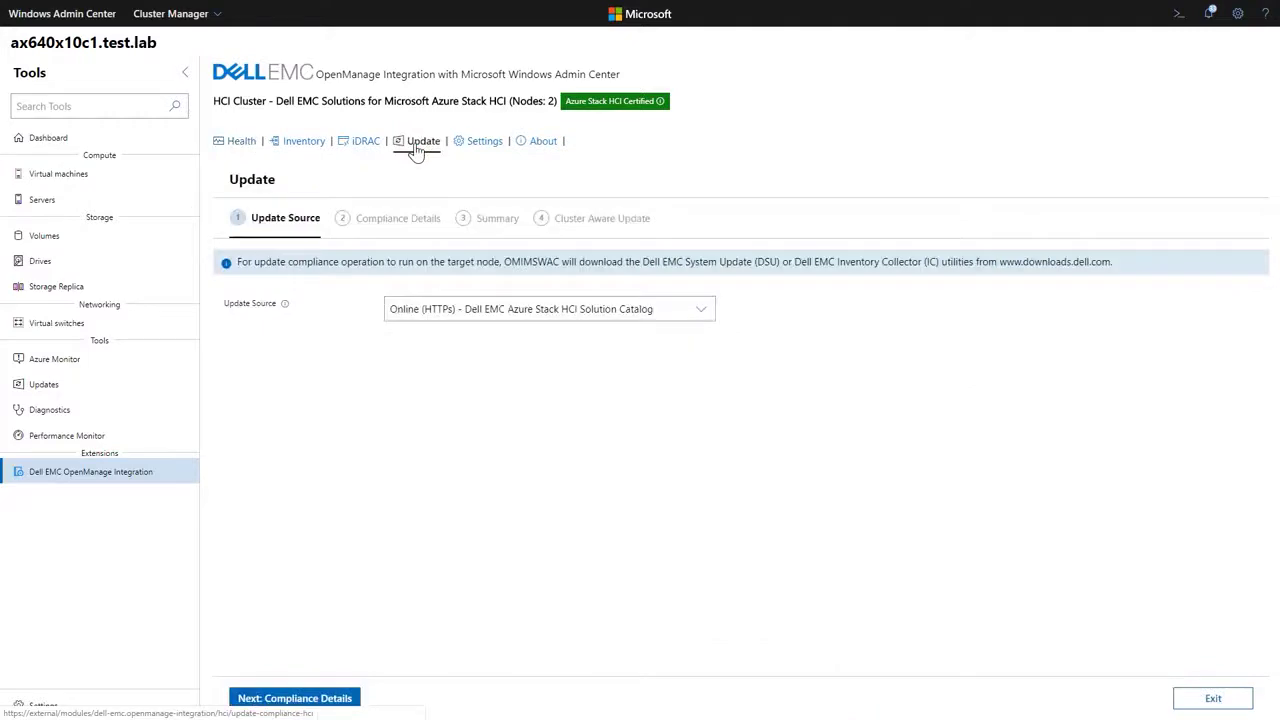
click(704, 314)
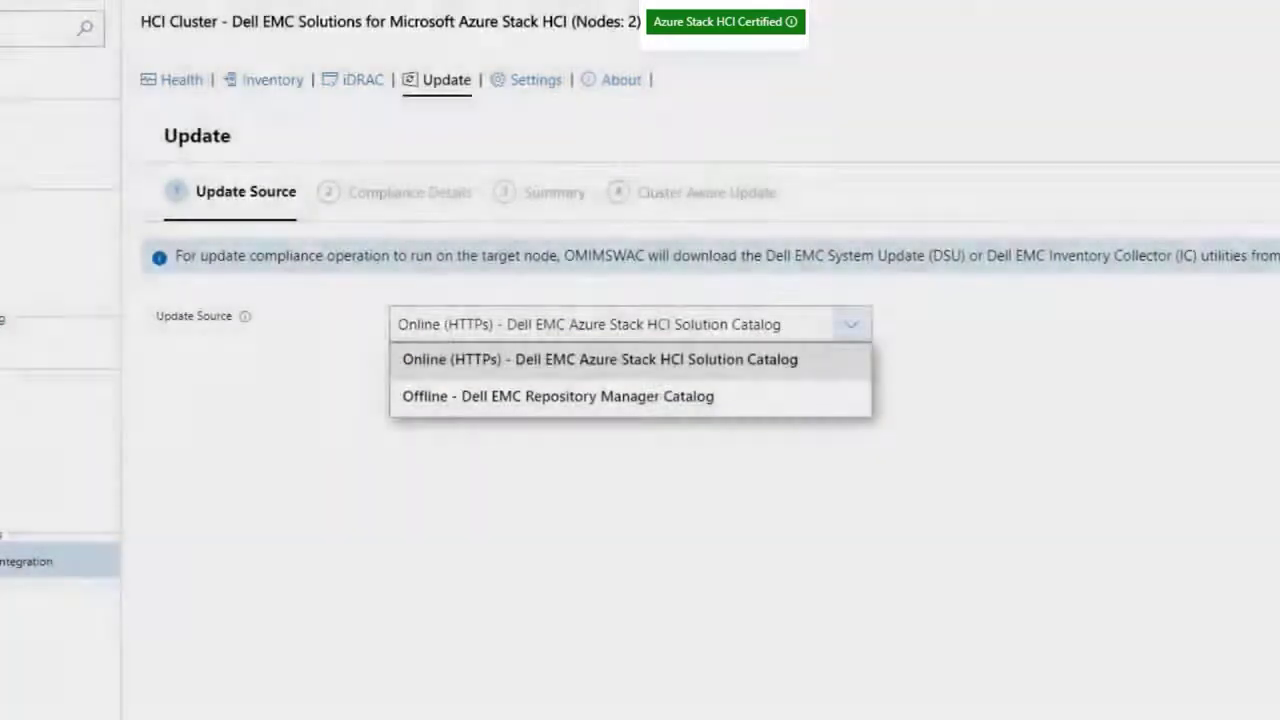
click(767, 359)
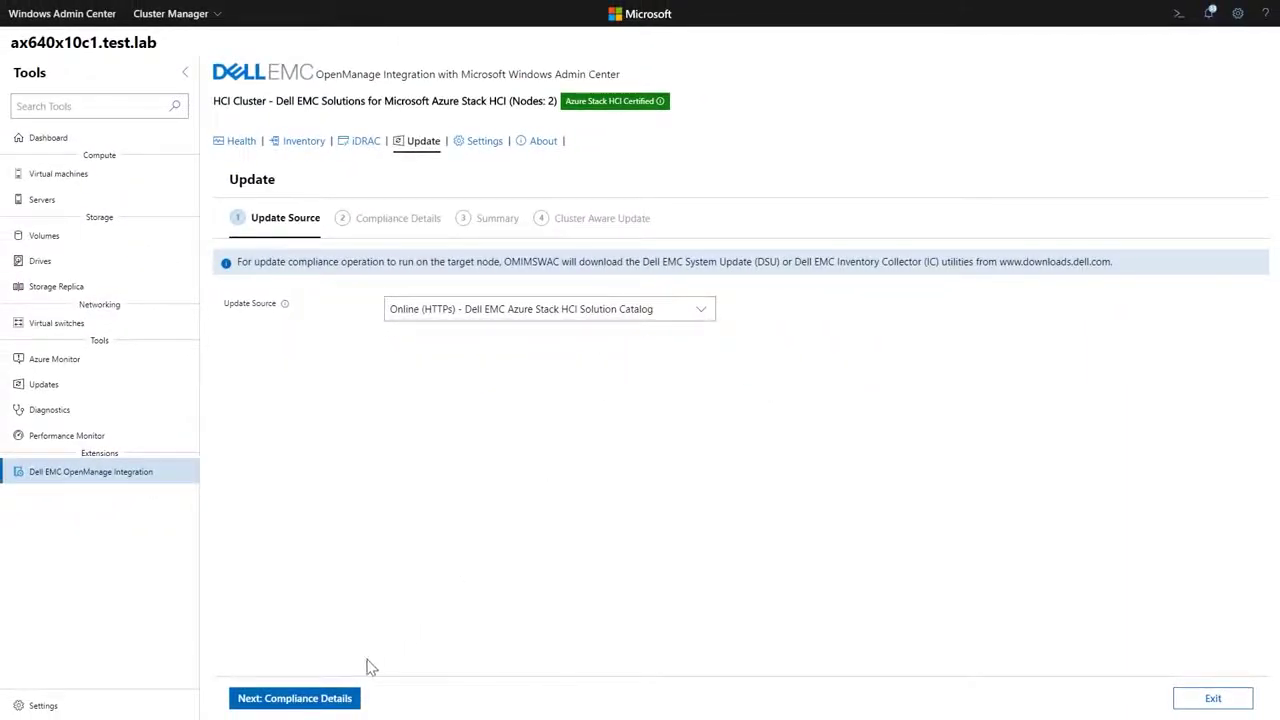
click(311, 699)
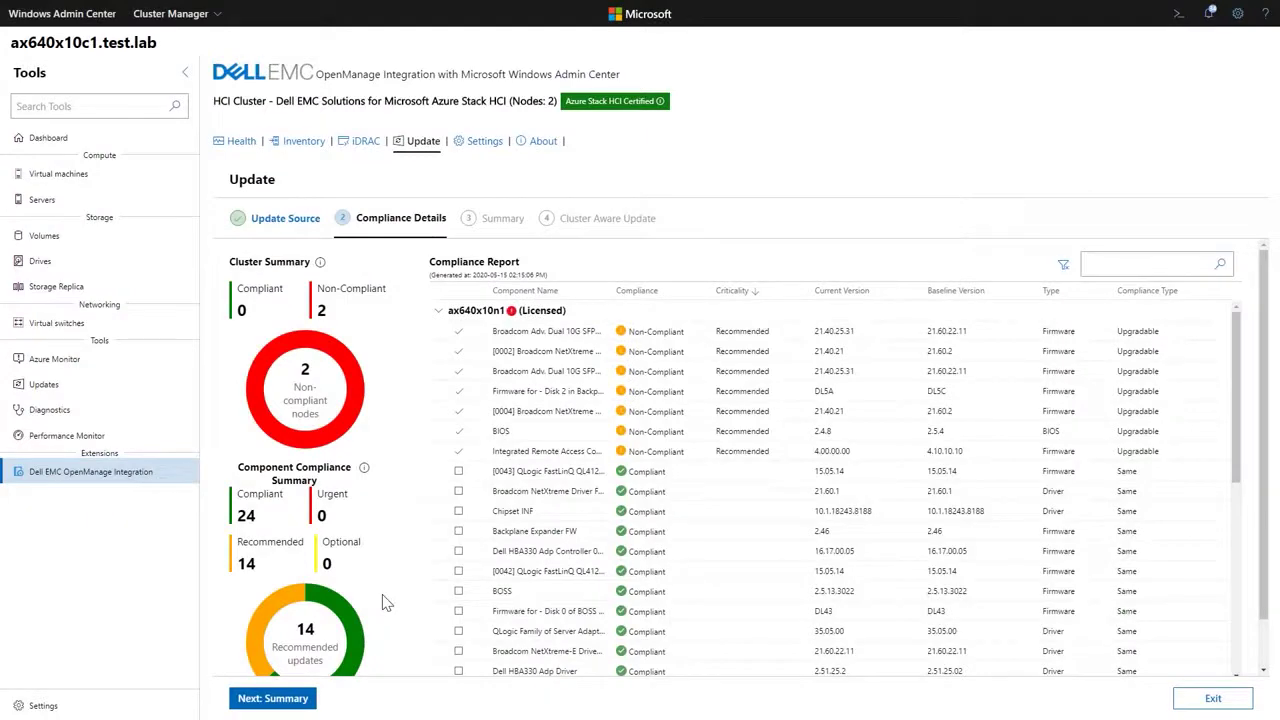
Deselect the [0004] Broadcom NetXtreme update for node ax640x10n1, acknowledge the recommendation, and reselect the update
click(458, 415)
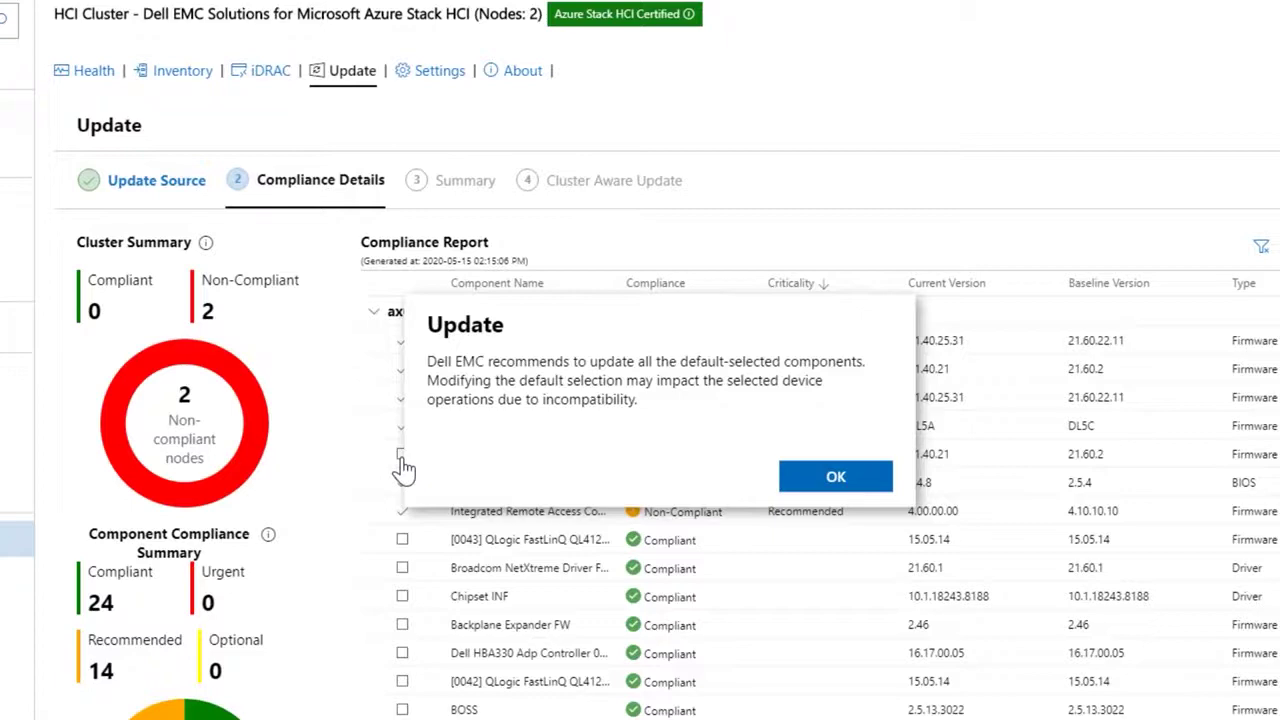
click(853, 478)
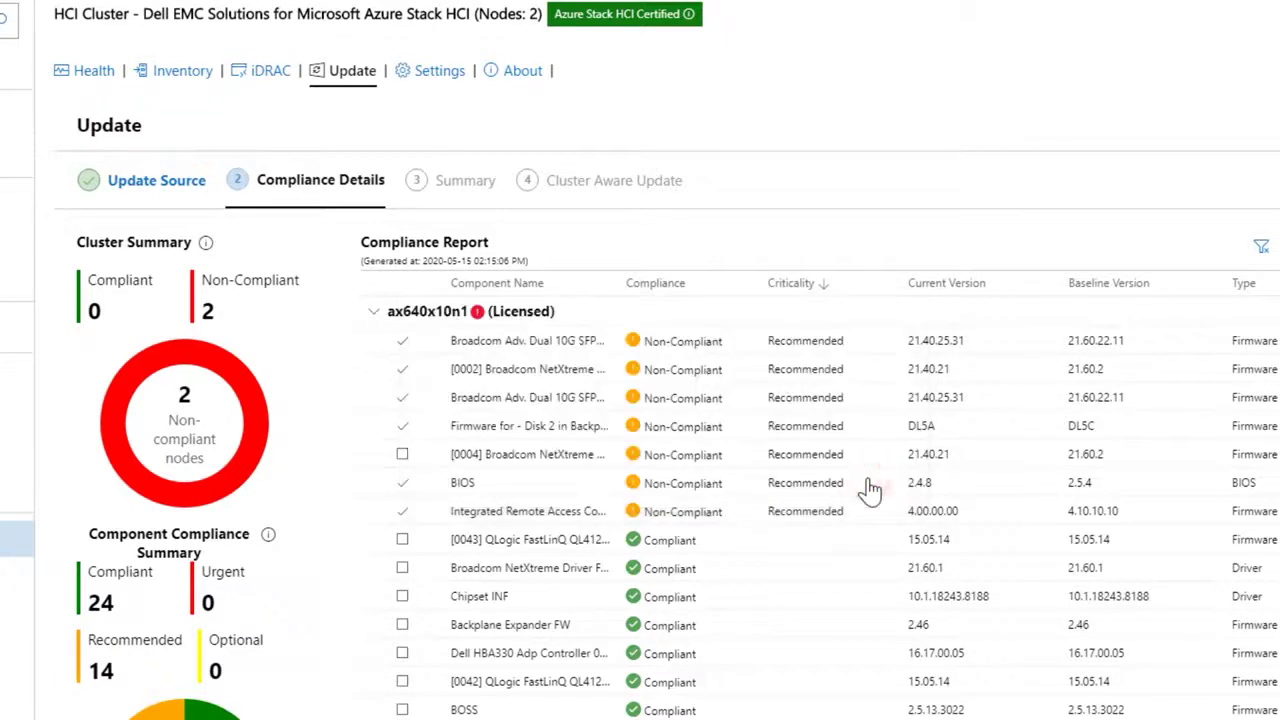
click(403, 455)
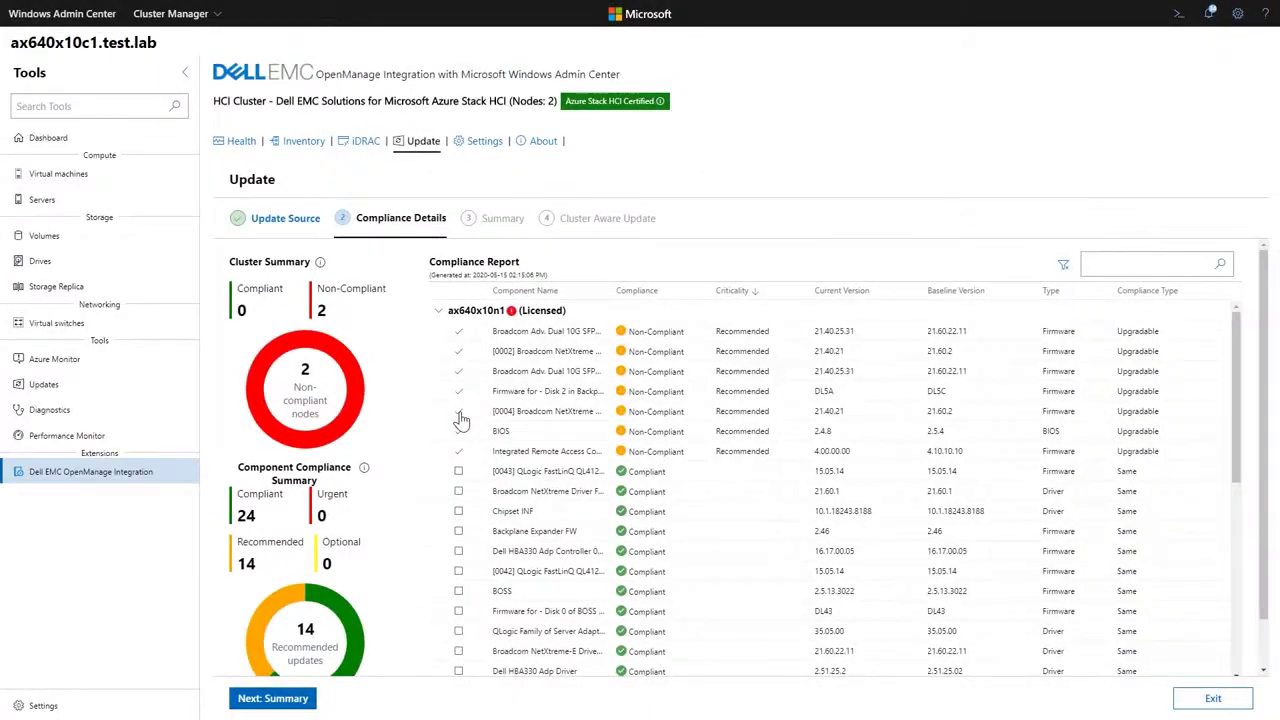
Continue to the update summary and review the components selected for nodes ax640x10n1 and AX640X10N2
click(281, 706)
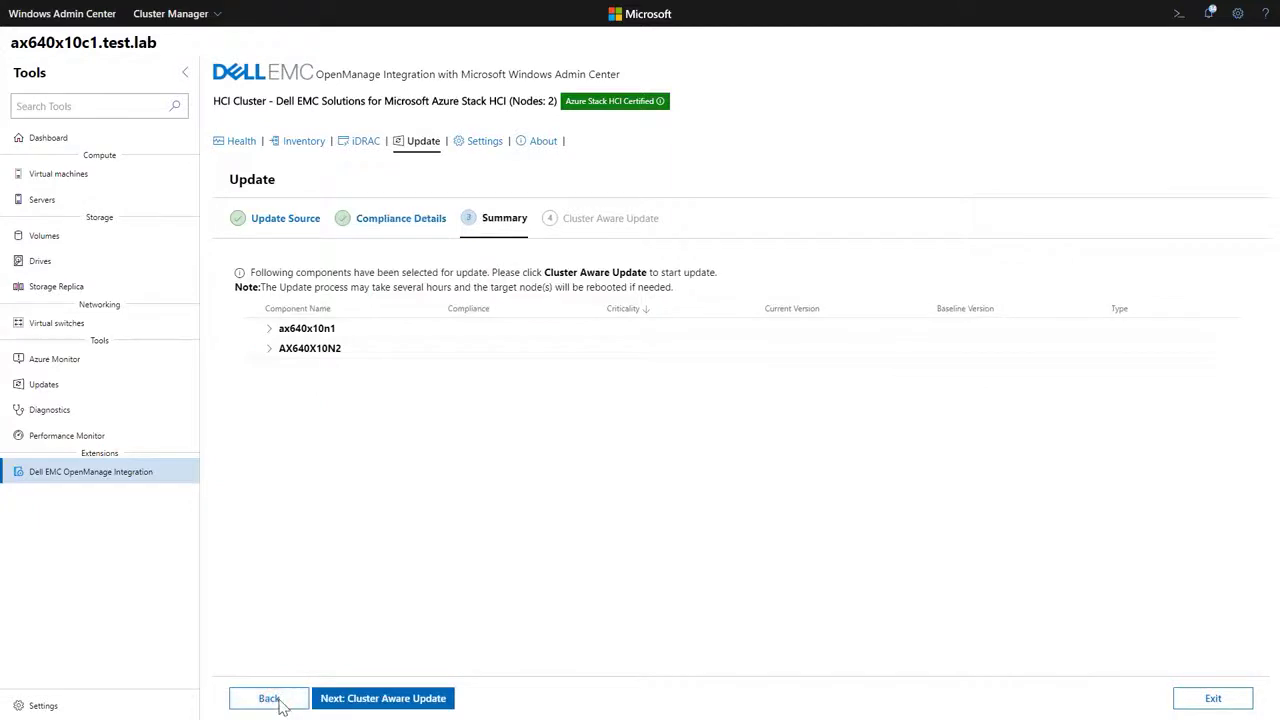
click(269, 330)
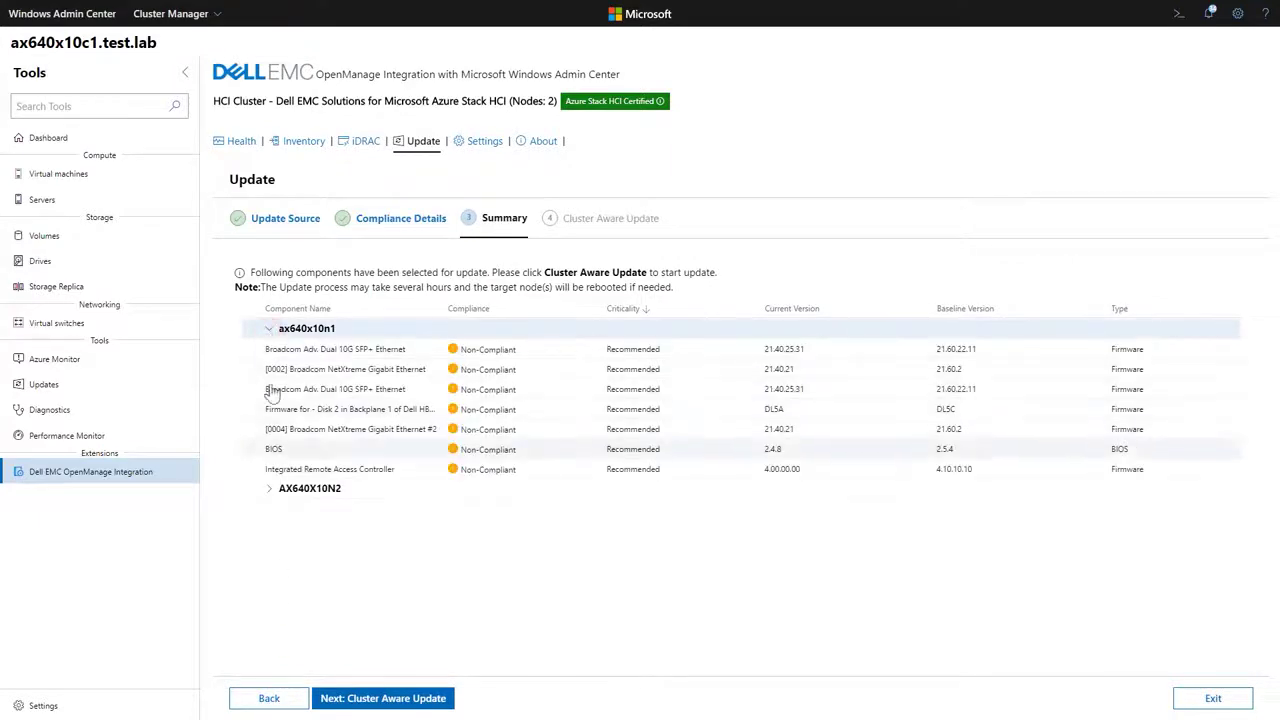
click(269, 488)
scroll(455, 460, down, 1)
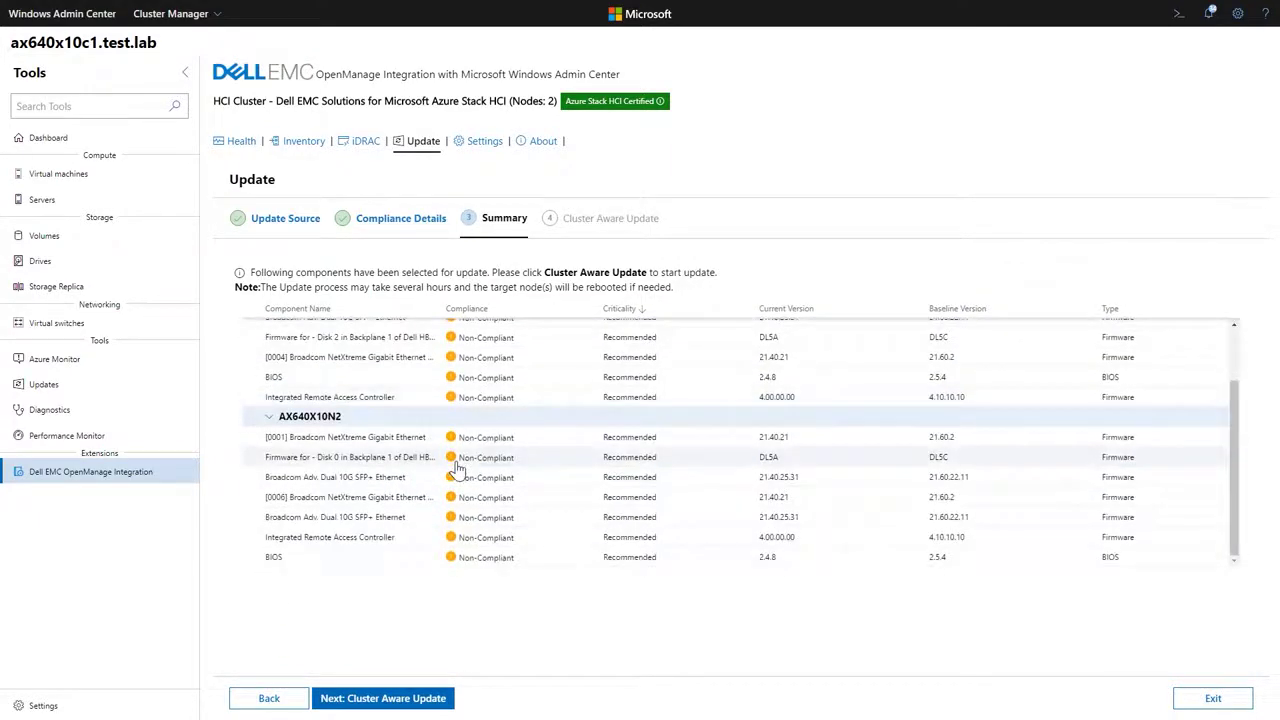
scroll(455, 468, up, 1)
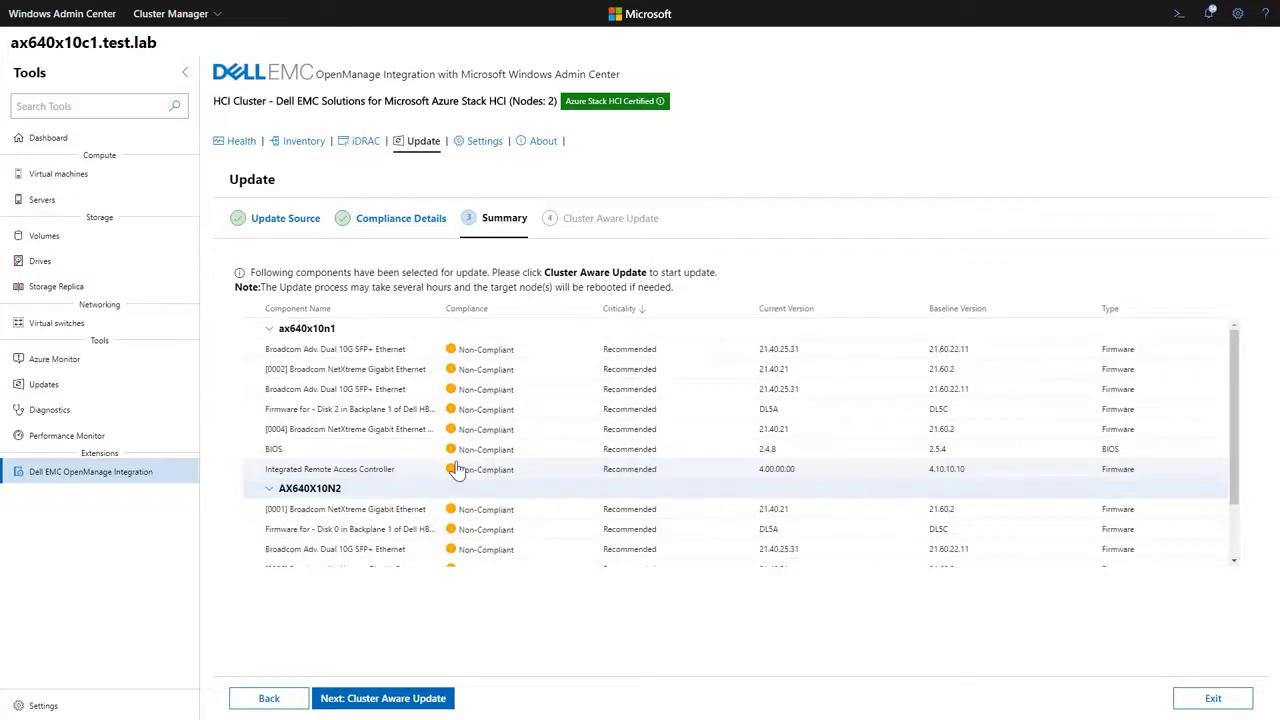
Start the Cluster Aware Update with CredSSP enabled and review the compliance report generated after it
click(381, 698)
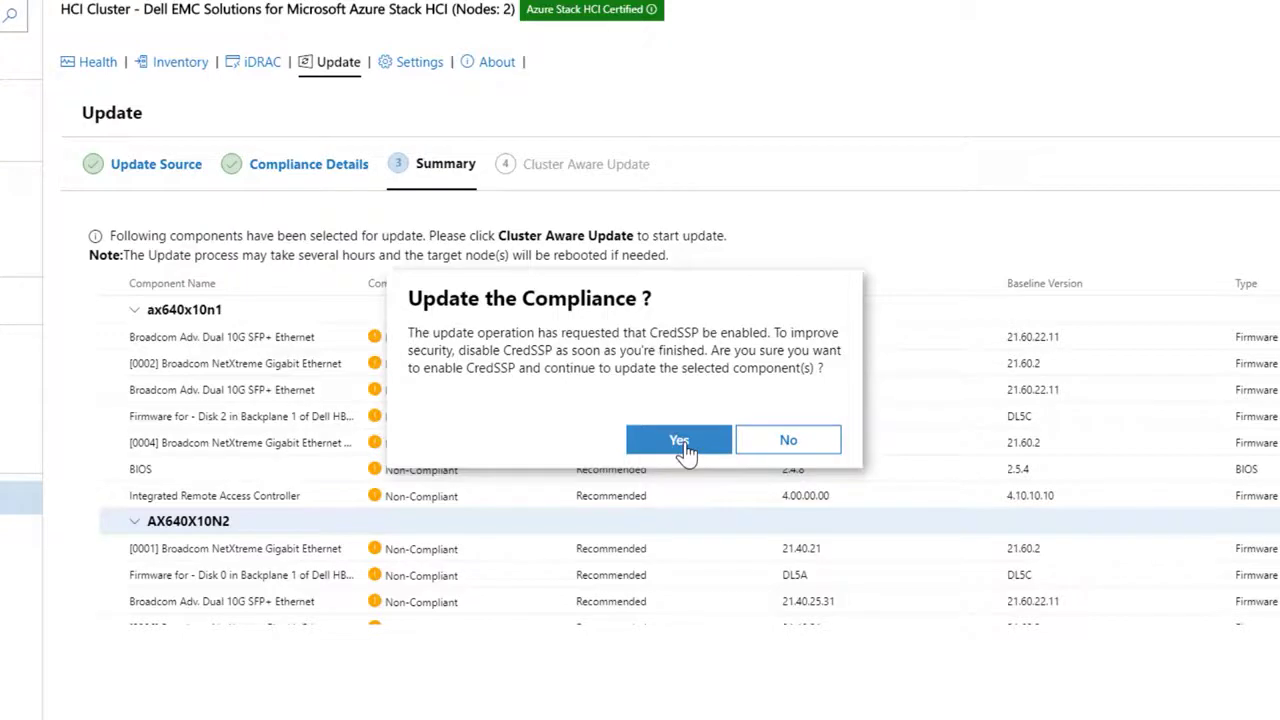
click(680, 442)
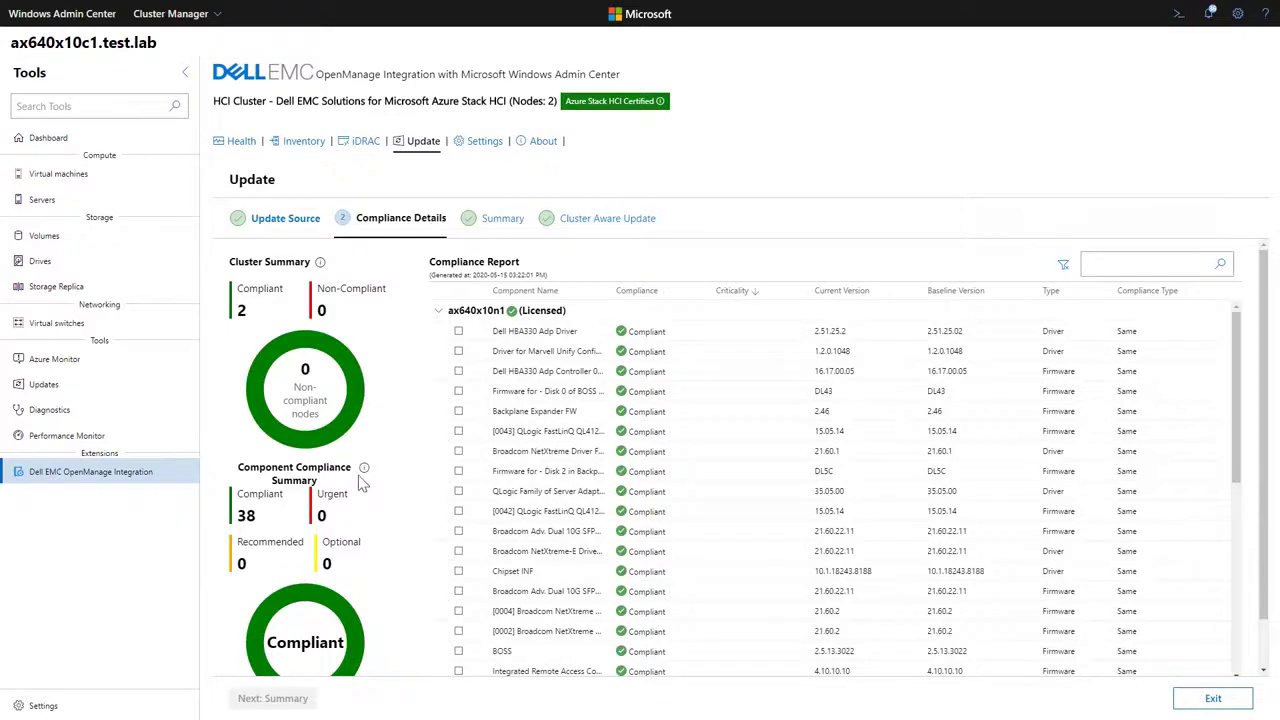
scroll(362, 484, down, 1)
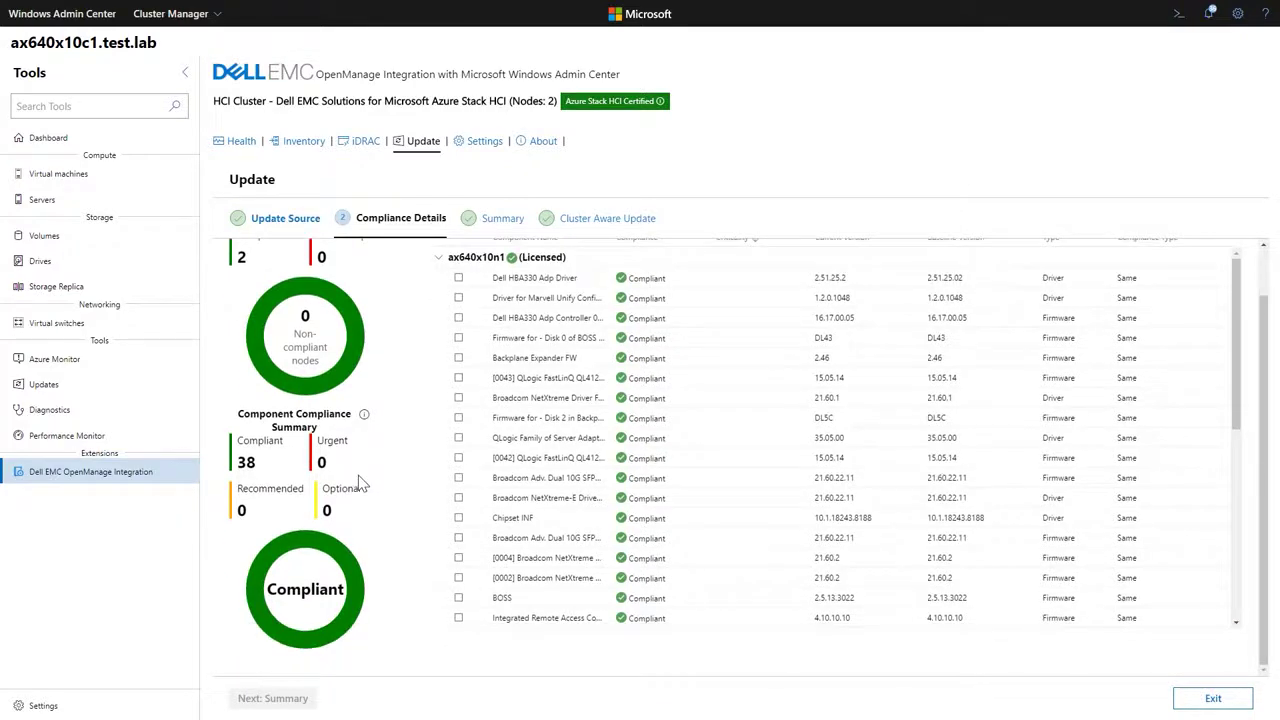
scroll(362, 484, up, 1)
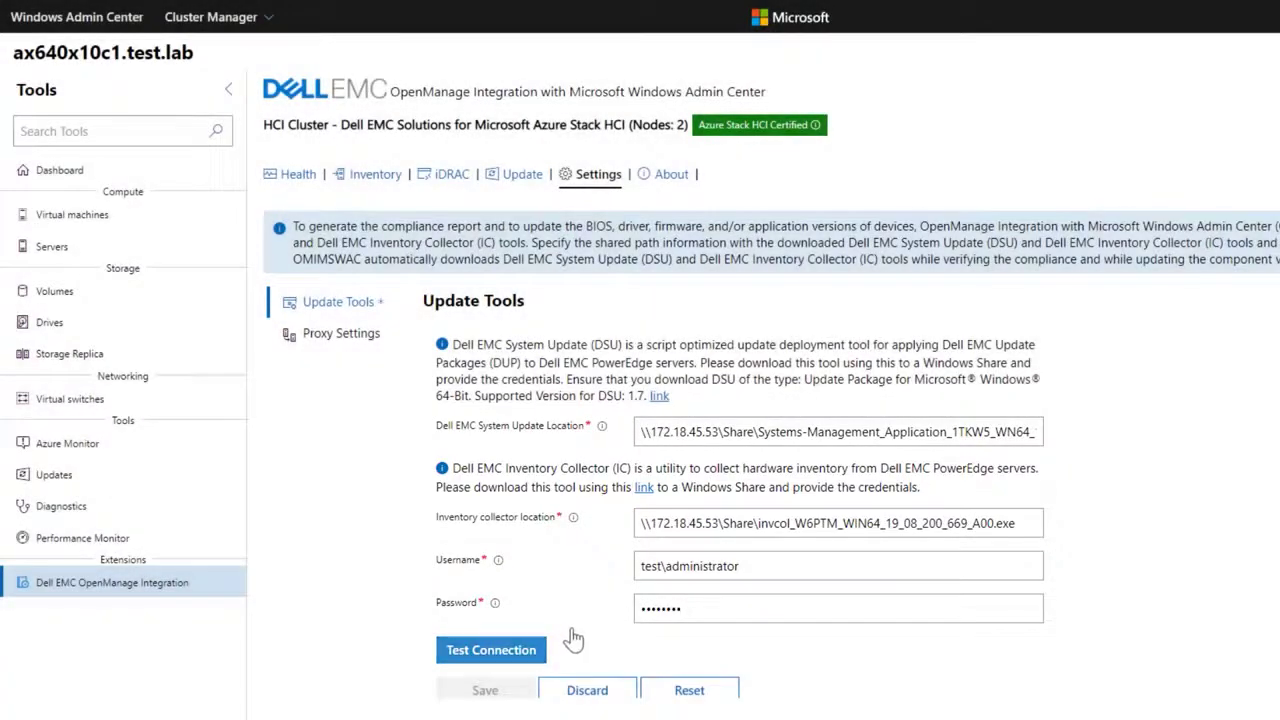
Test the connection to the shared DSU and Inventory Collector locations and save the Update Tools settings
click(508, 658)
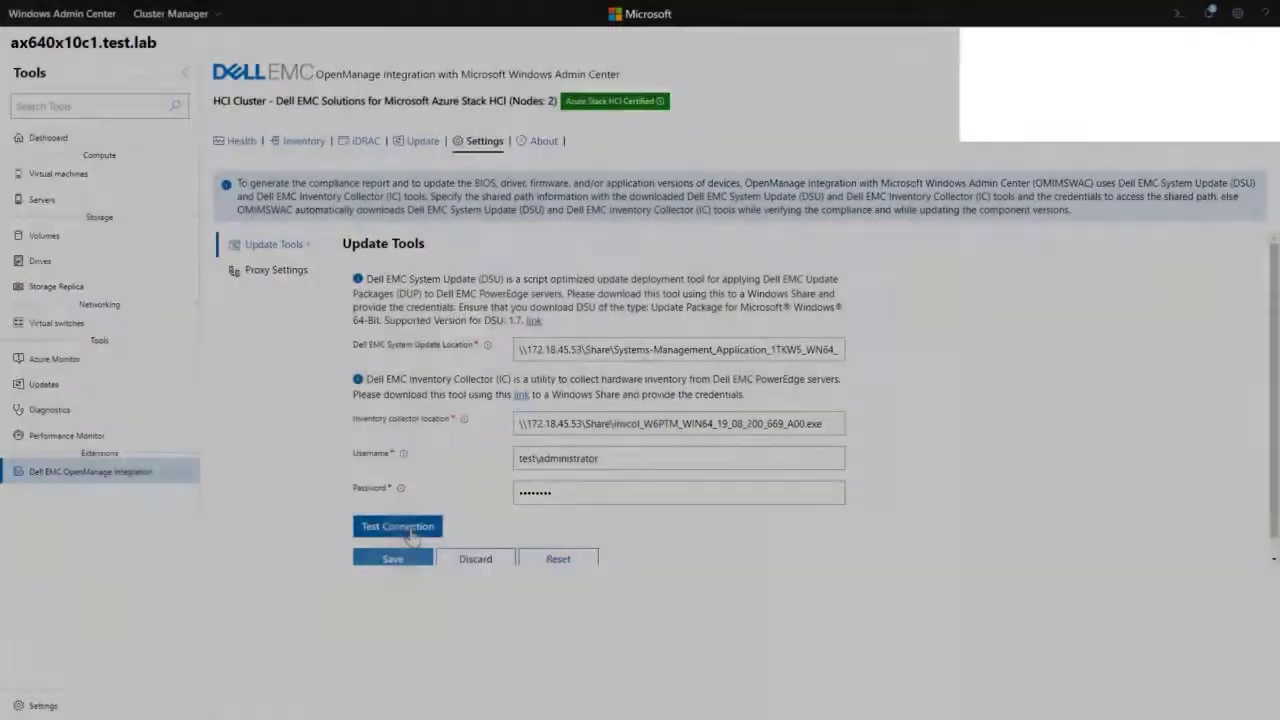
click(395, 560)
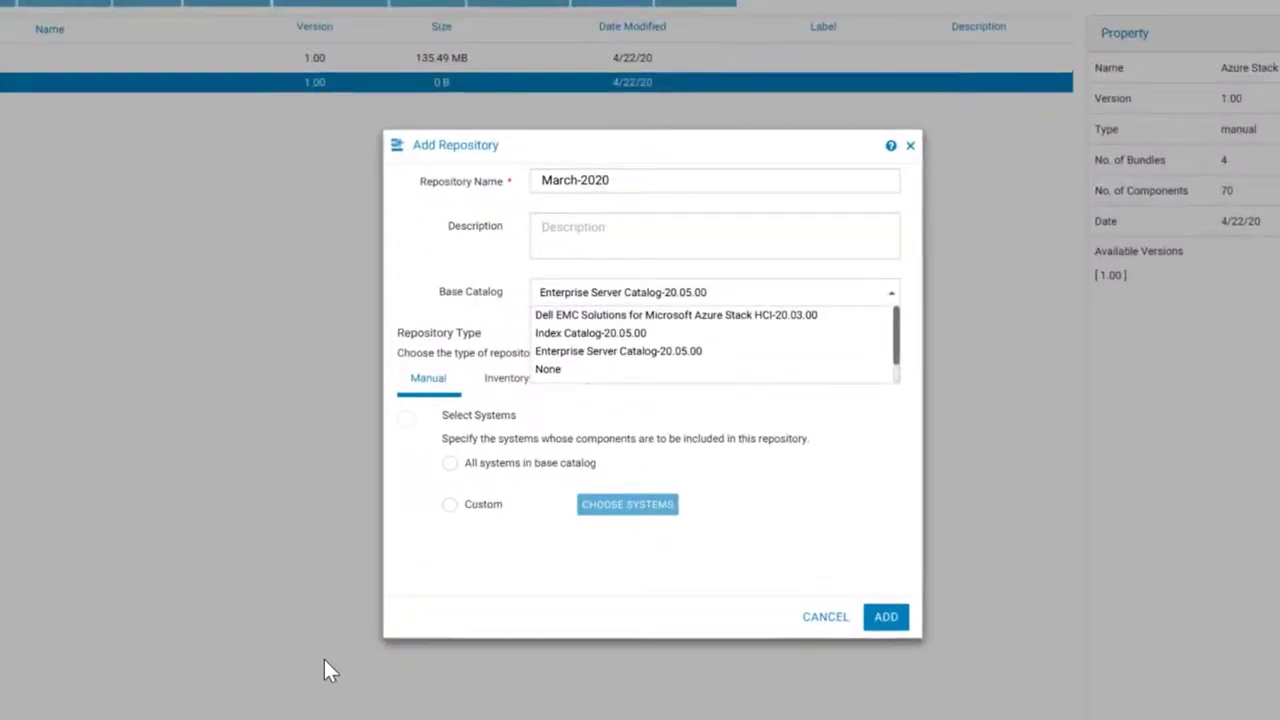
In Dell EMC Repository Manager, choose the Dell EMC Solutions for Microsoft Azure Stack HCI group and its March 2020 Update Catalog as March-2020's base catalog
click(711, 334)
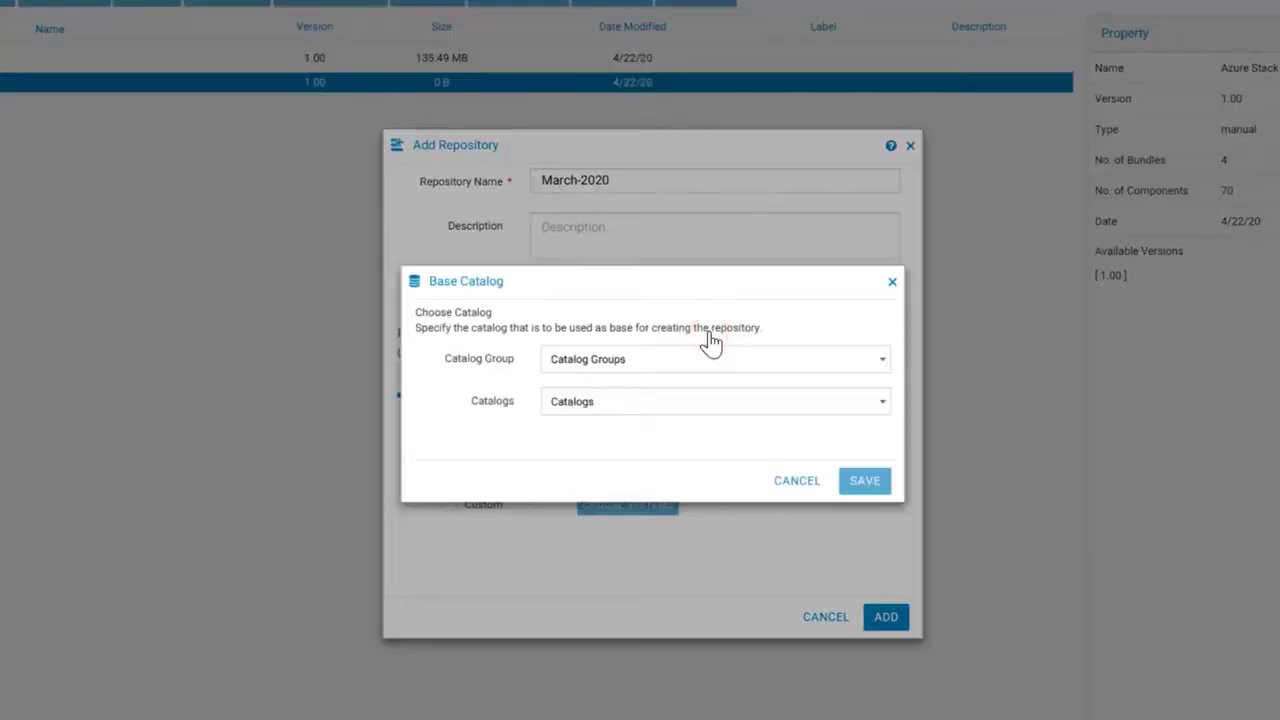
click(880, 359)
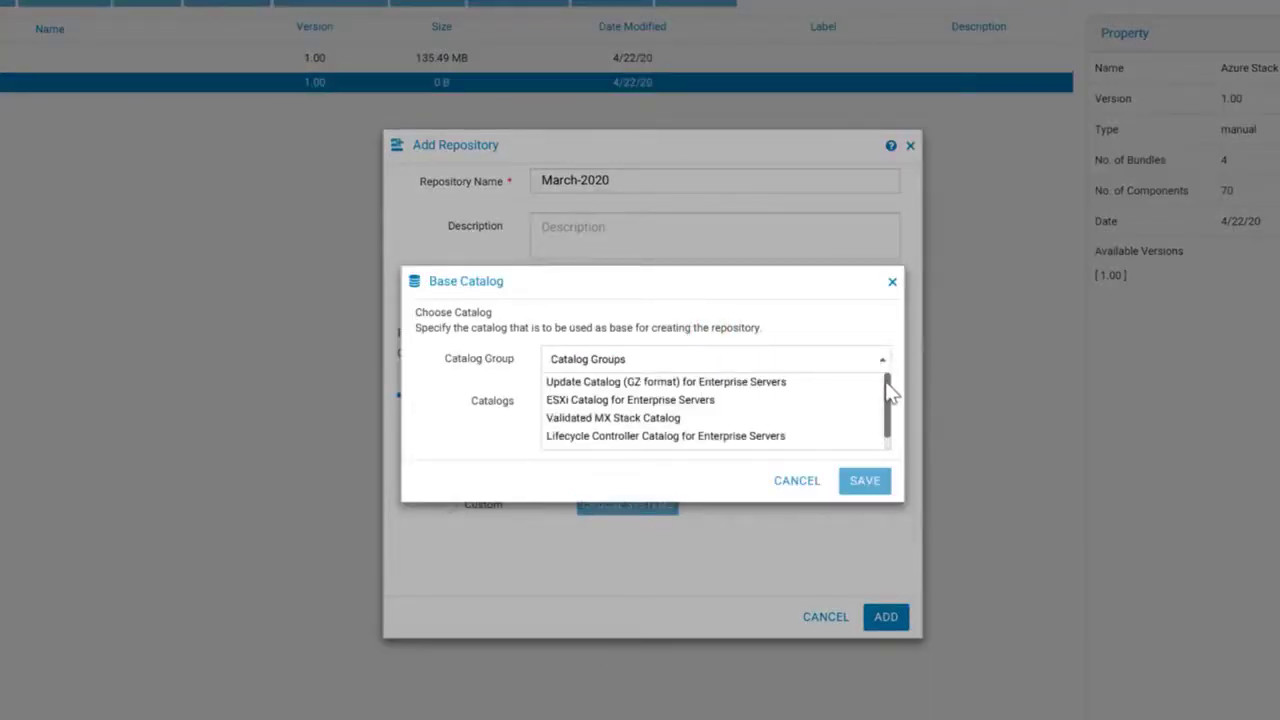
drag(886, 384, 894, 406)
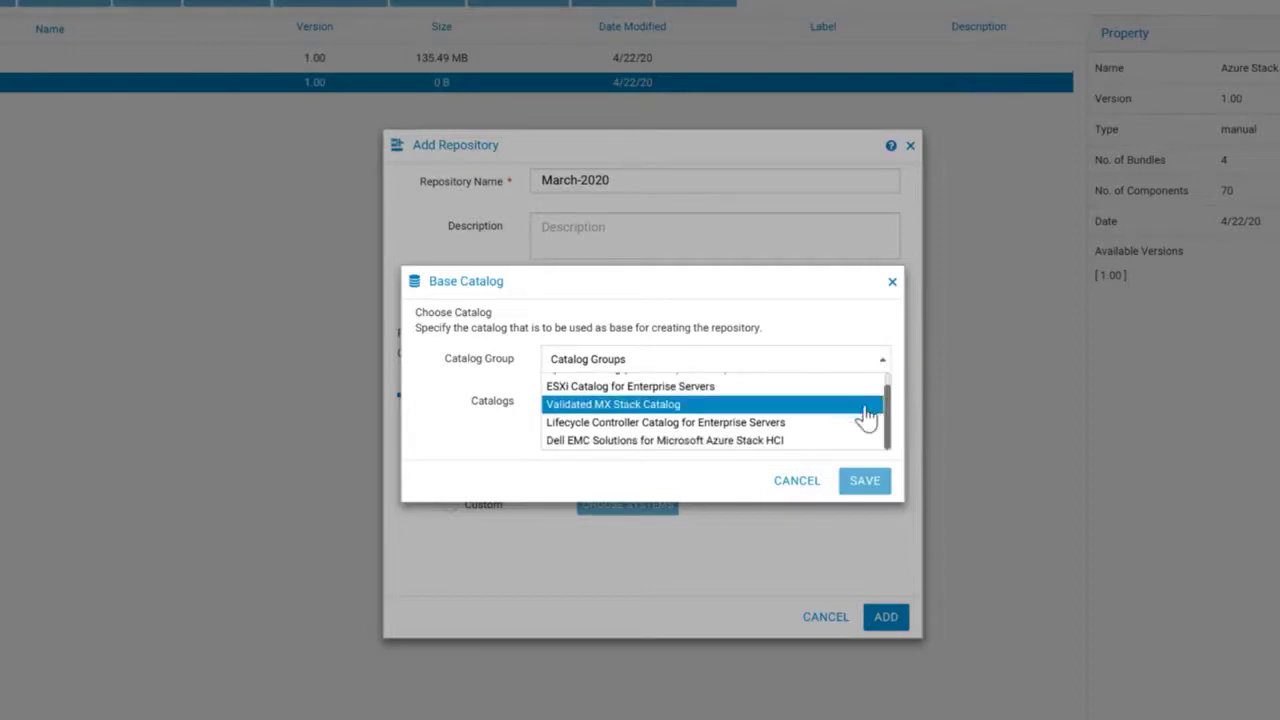
click(726, 441)
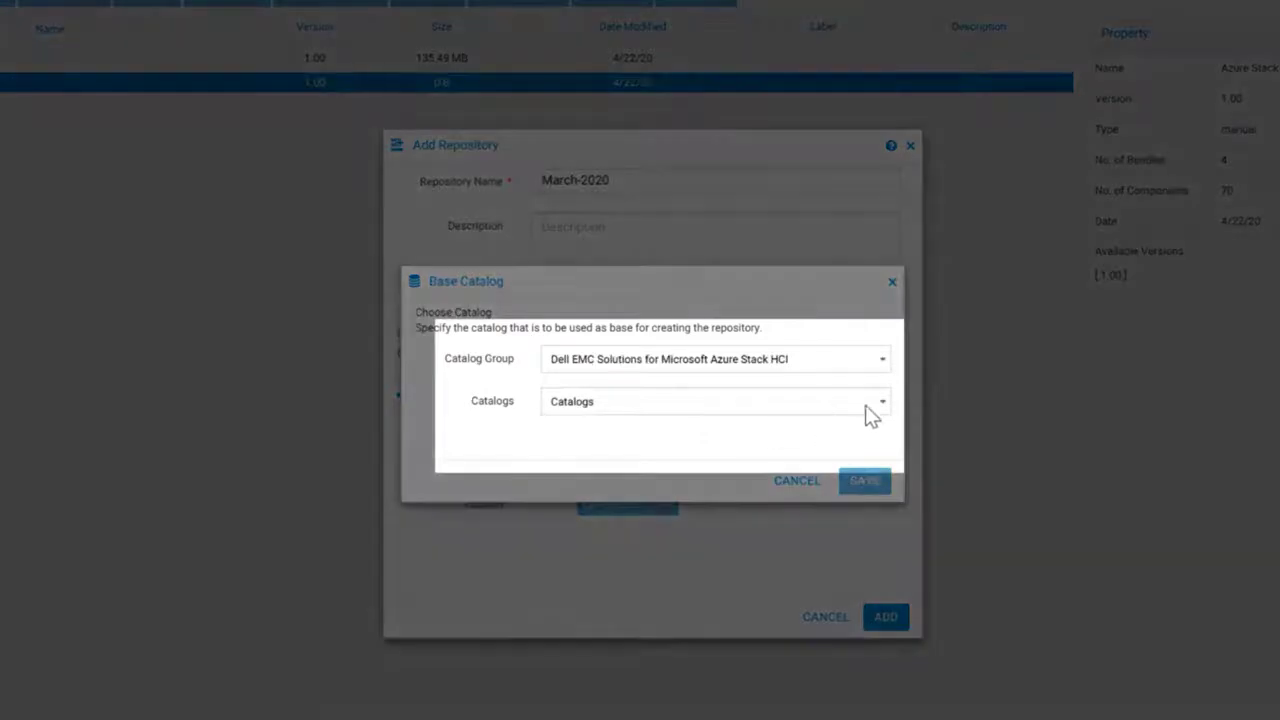
click(874, 403)
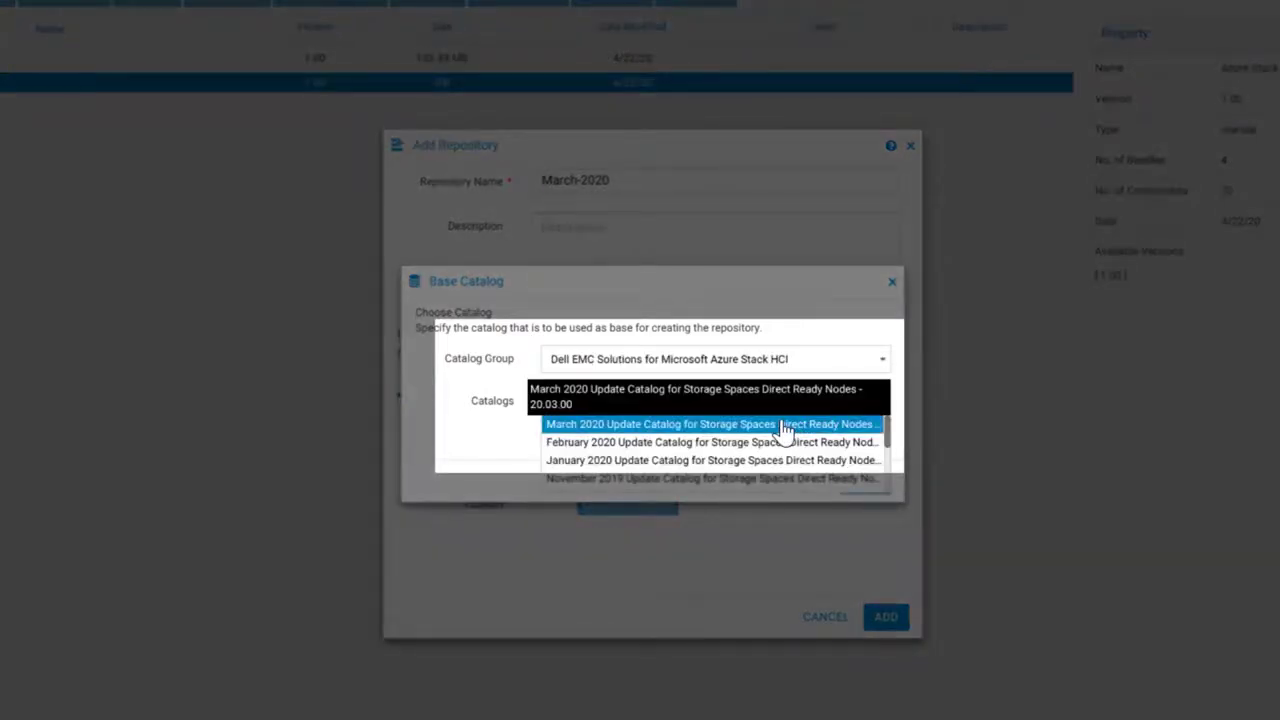
click(785, 428)
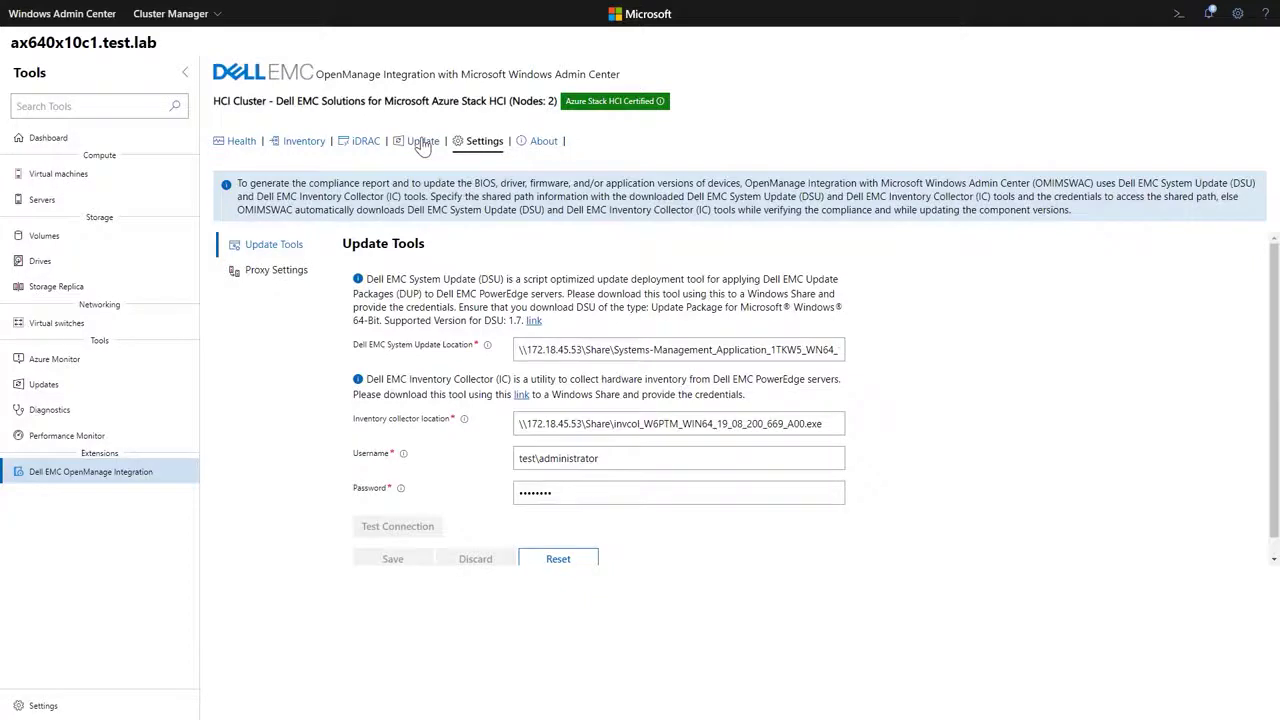
Back in Windows Admin Center, set the update source to Offline - Dell EMC Repository Manager Catalog and generate the compliance details
click(423, 141)
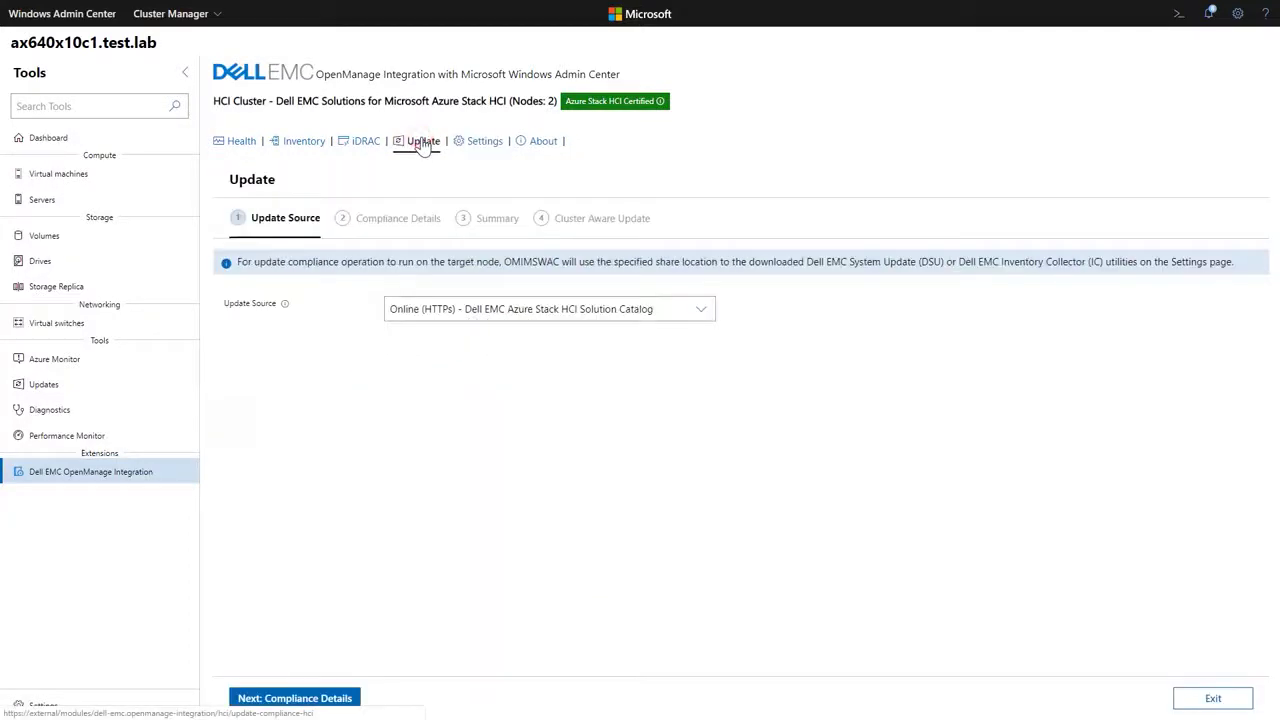
click(703, 318)
click(620, 358)
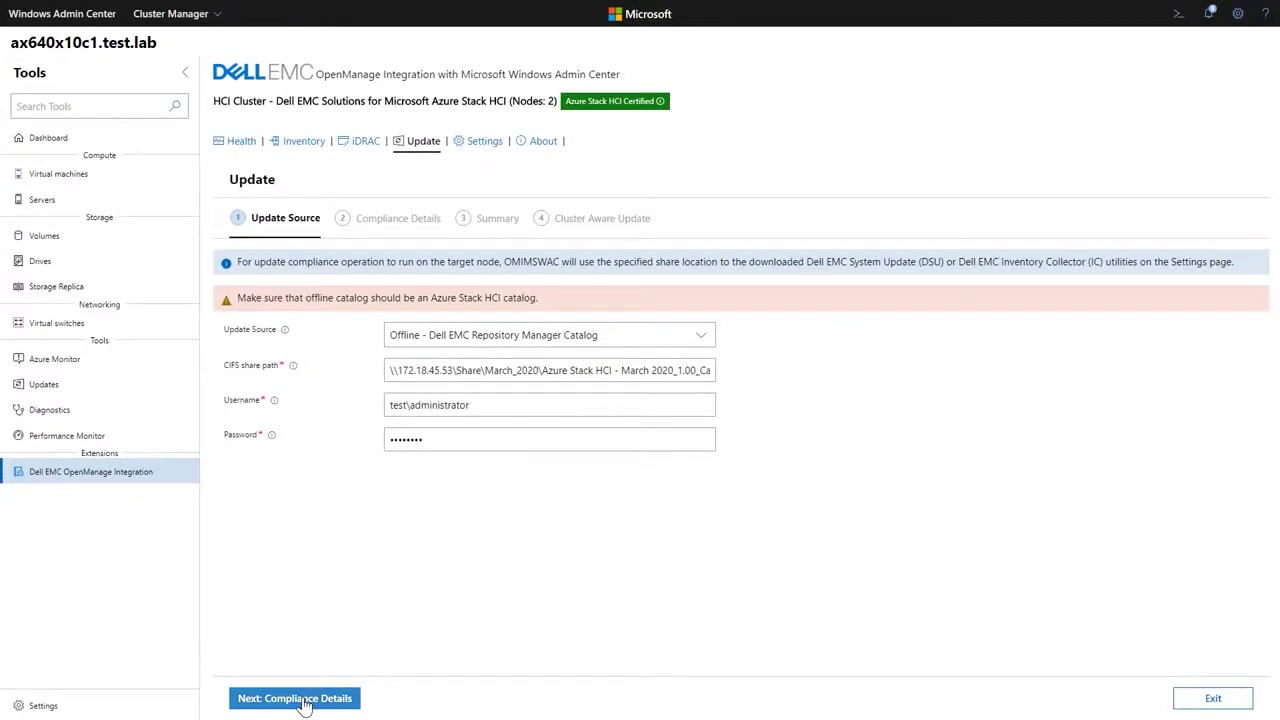
click(304, 703)
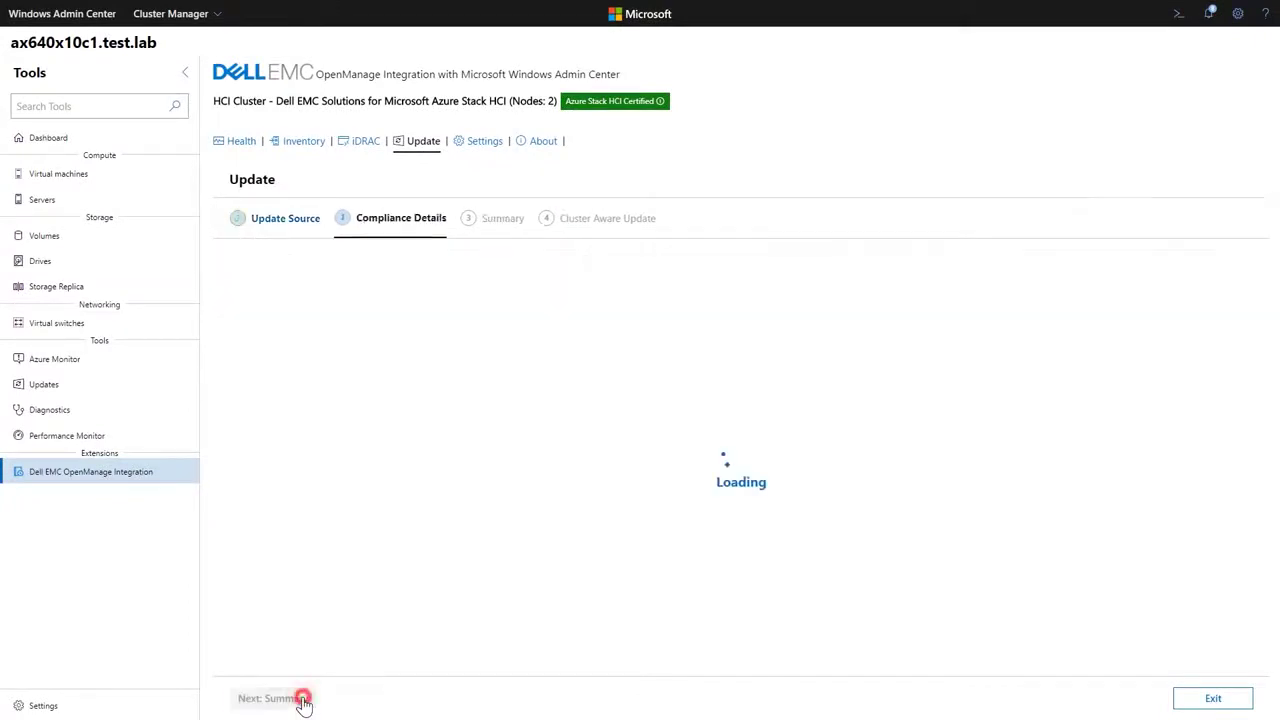